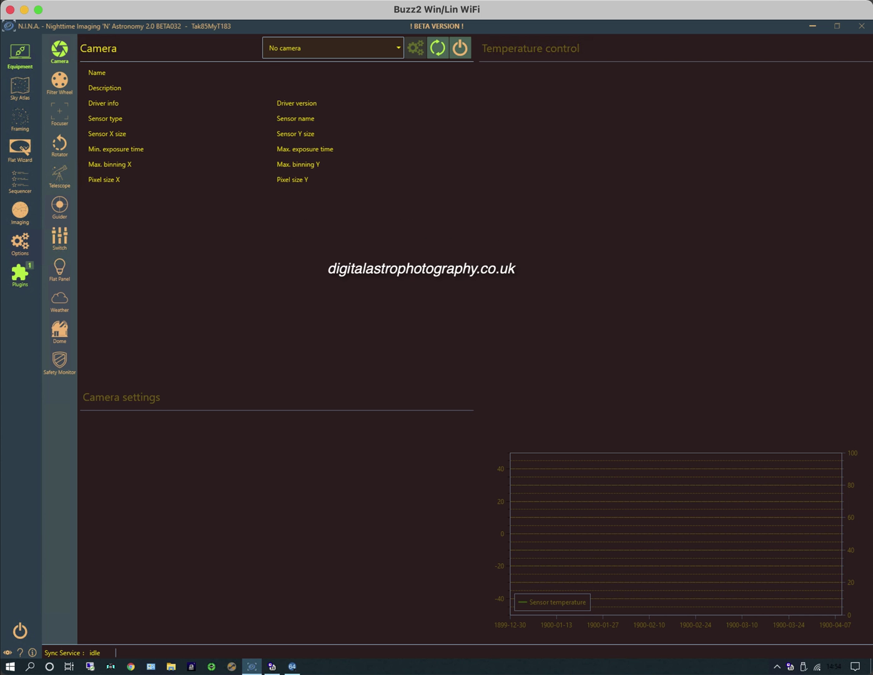
Add a new profile, load it, and switch to the Persian colour scheme.
left_click(23, 243)
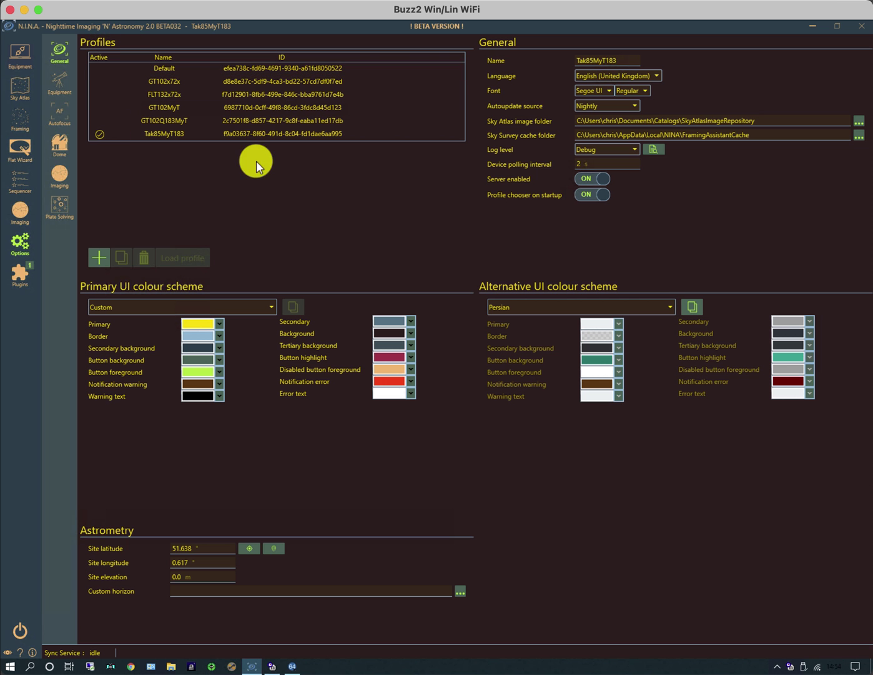
left_click(98, 255)
left_click(136, 147)
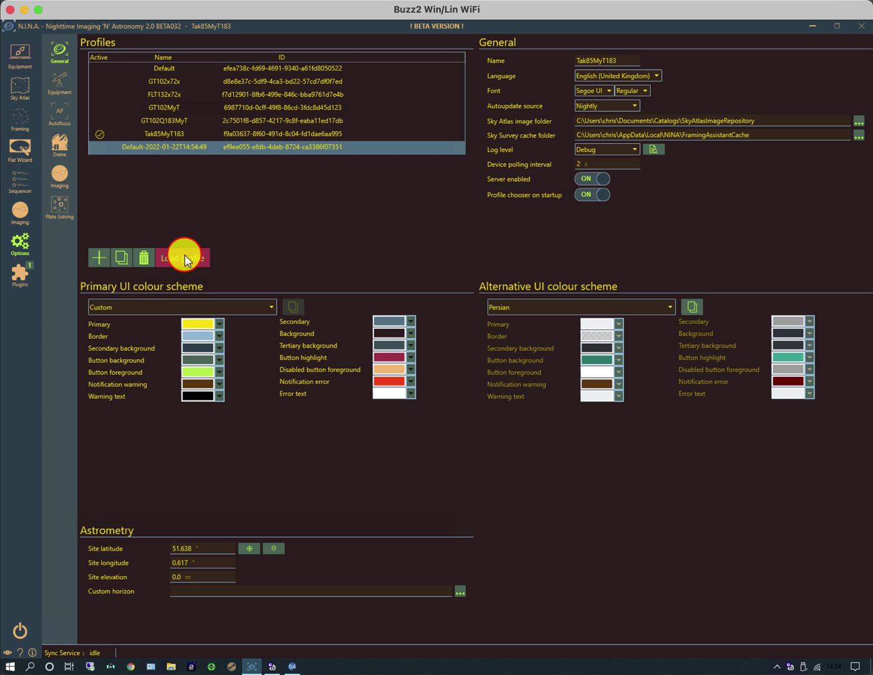
left_click(184, 254)
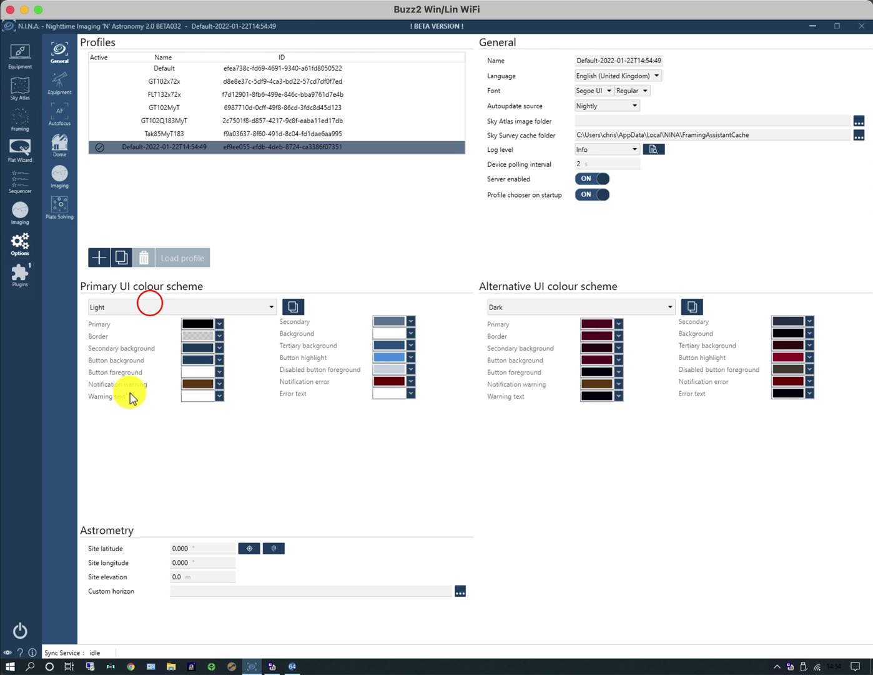
left_click(150, 305)
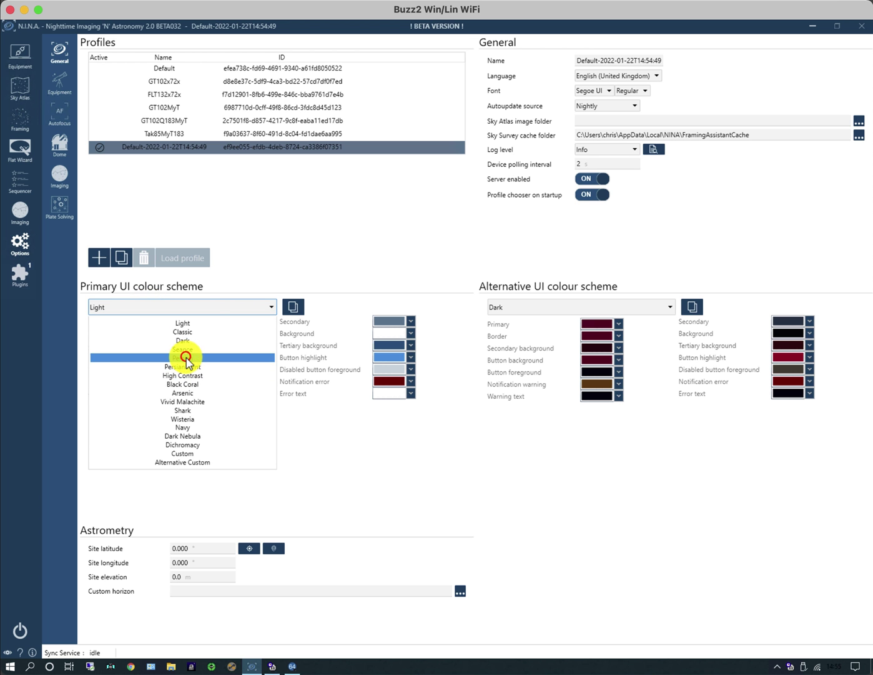
left_click(186, 357)
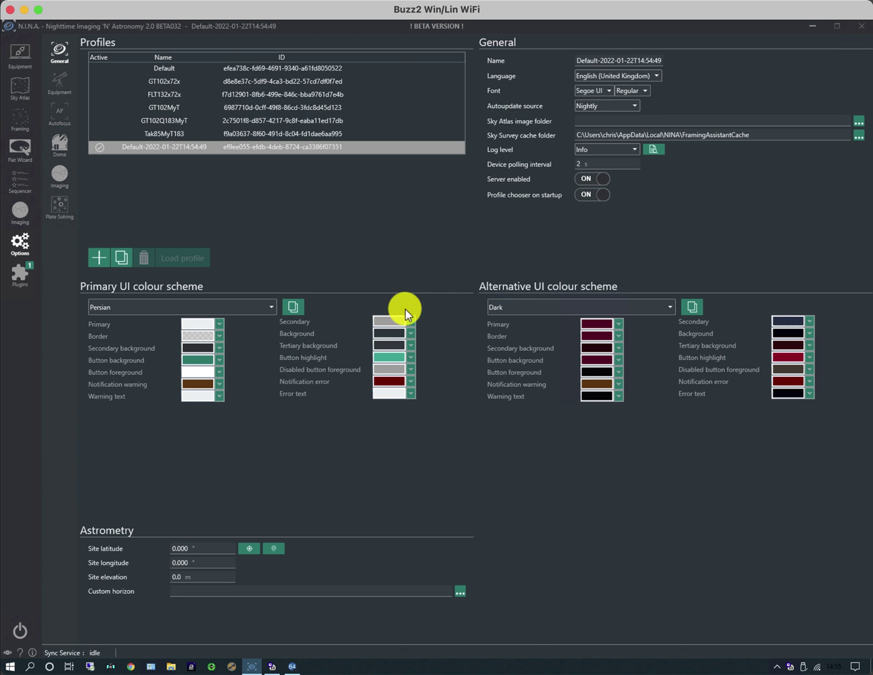
Rename the new profile to 'YouTube' and select it in the profile list.
left_click(602, 56)
double_click(601, 60)
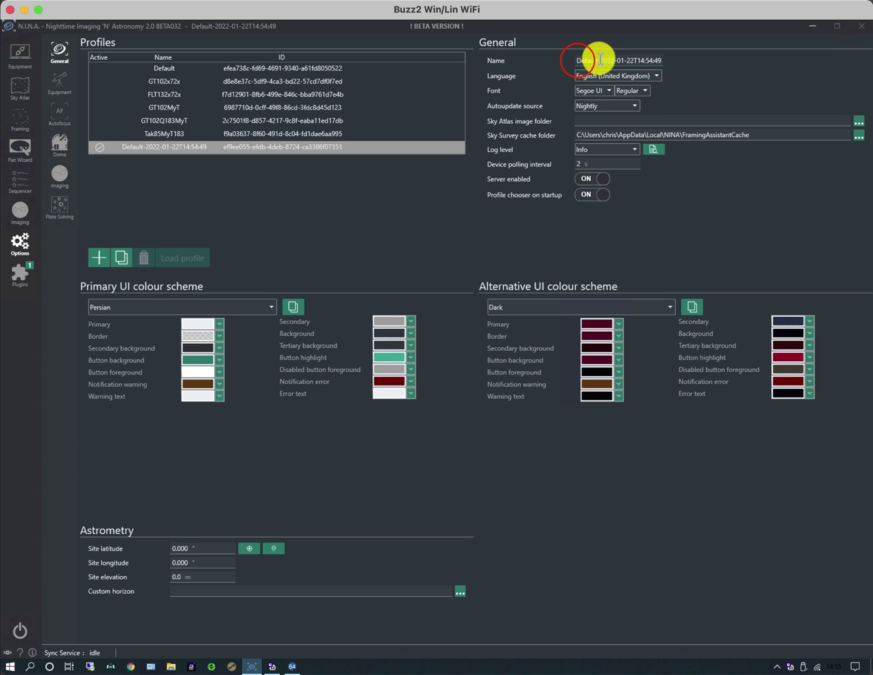
left_click_drag(576, 61, 696, 59)
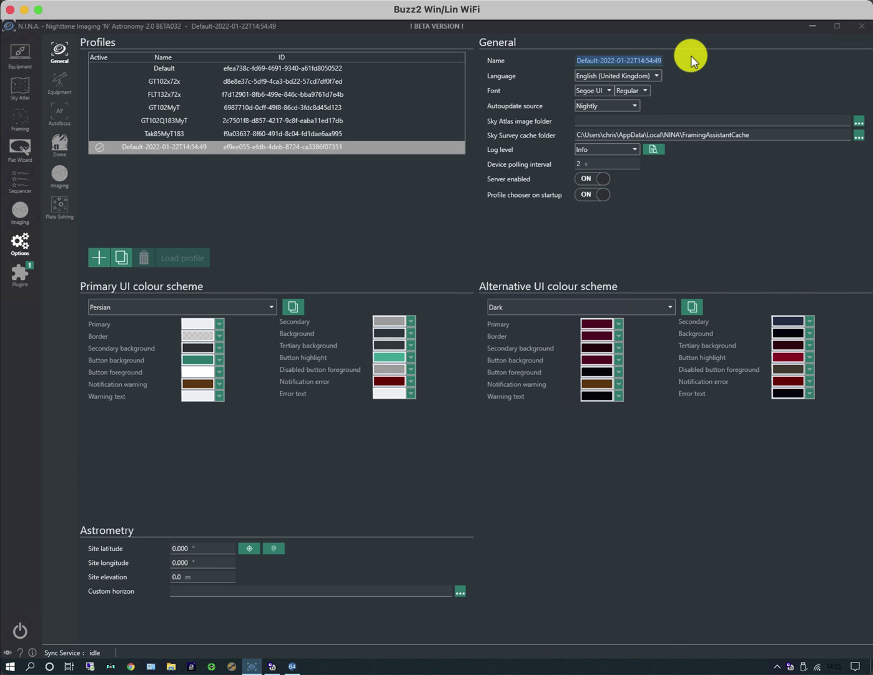
type("YouTuibe")
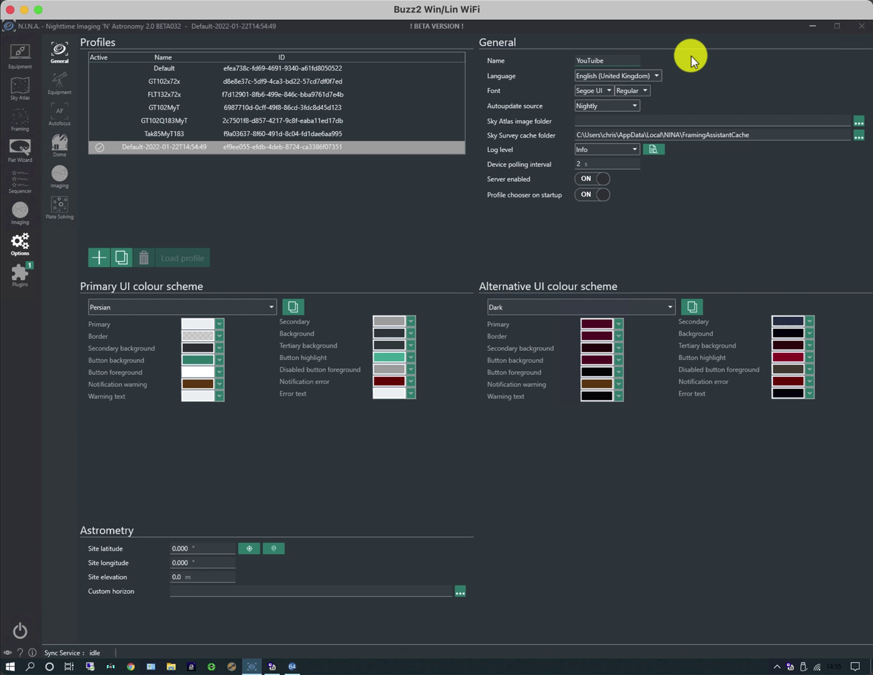
key("BackSpace")
key("BackSpace")
key("BackSpace")
type("be")
left_click(282, 233)
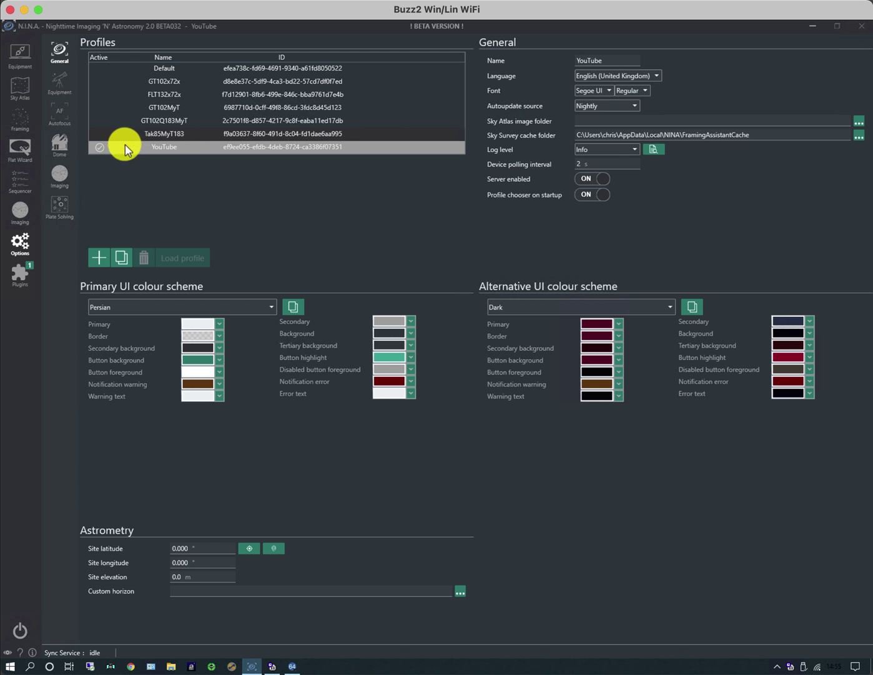
left_click(194, 146)
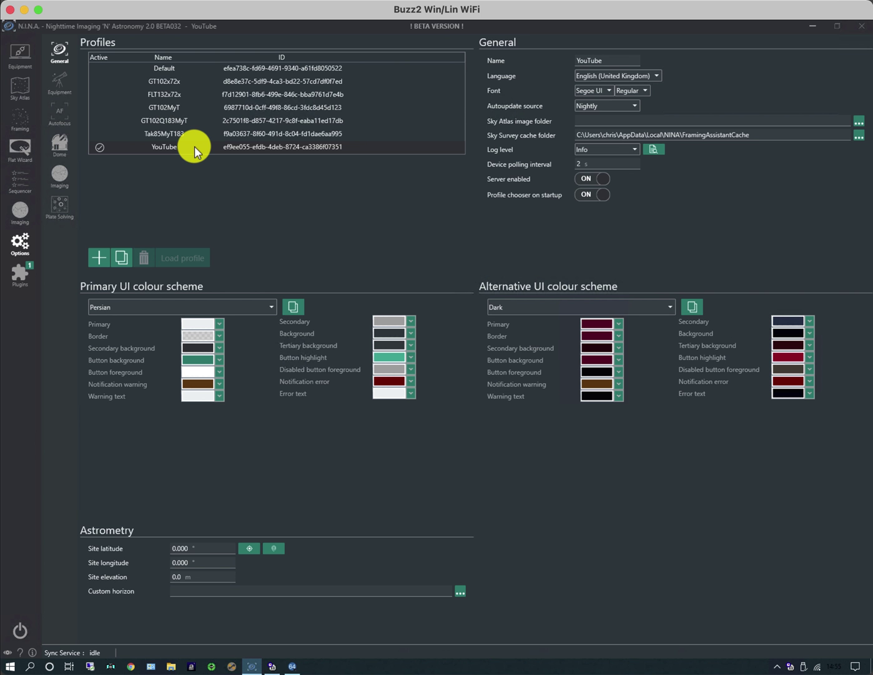
Select the QHY294PROM camera and connect it.
left_click(20, 54)
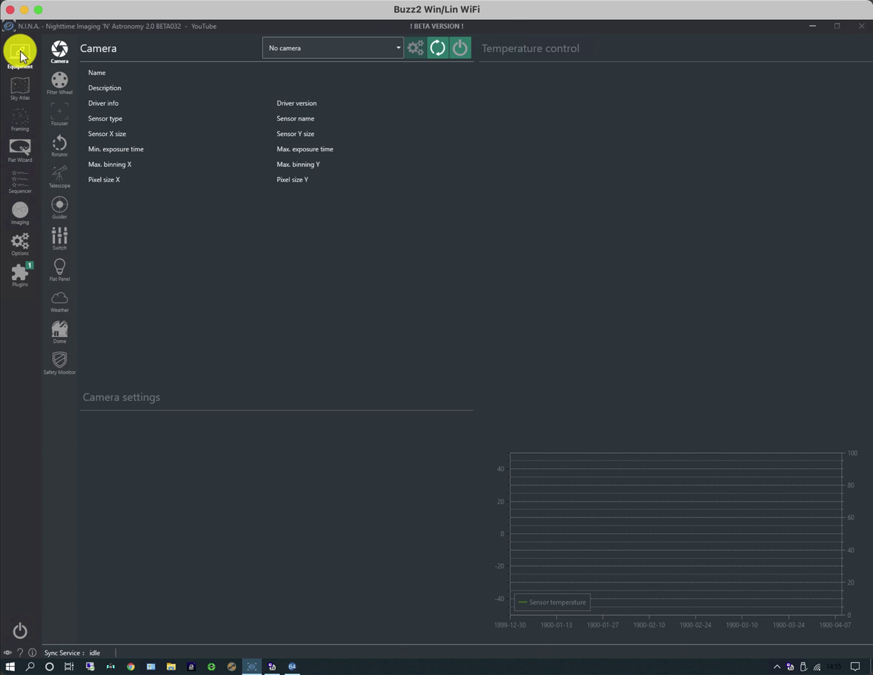
left_click(395, 47)
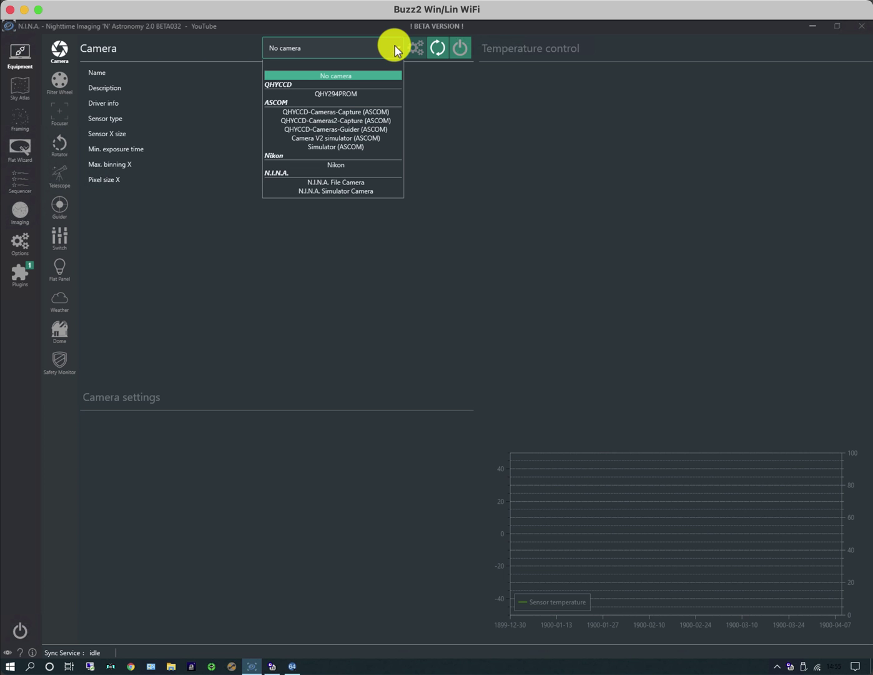
left_click(334, 93)
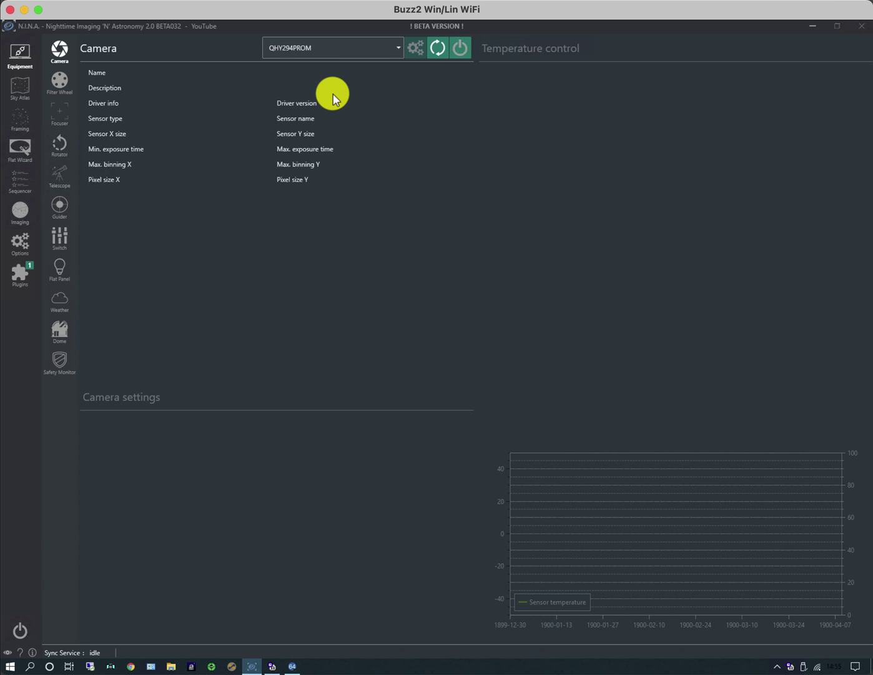
left_click(463, 48)
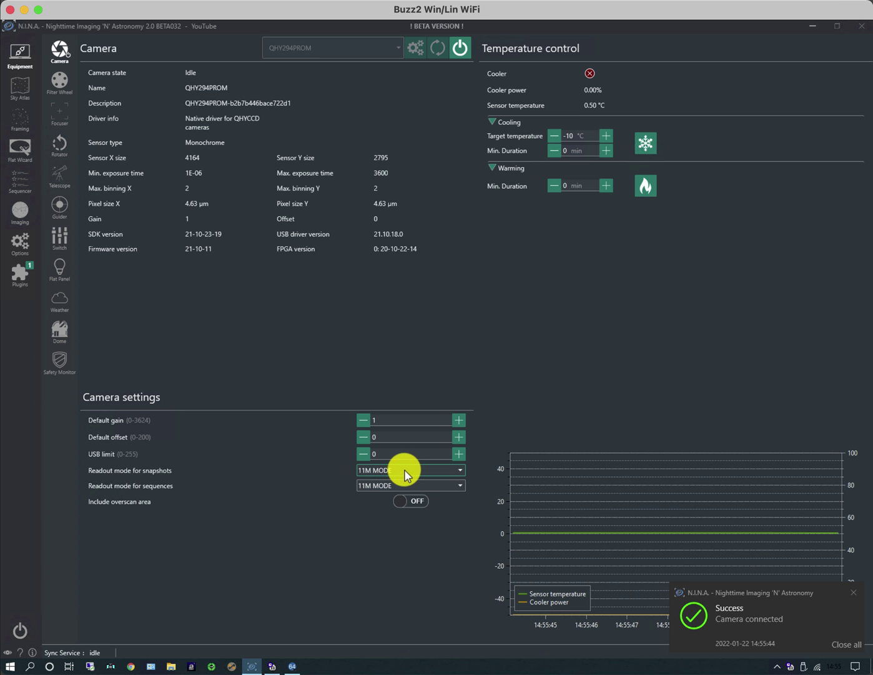
Set USB limit 30, cooling minimum duration 10 min and warming minimum duration 5 min.
left_click(381, 452)
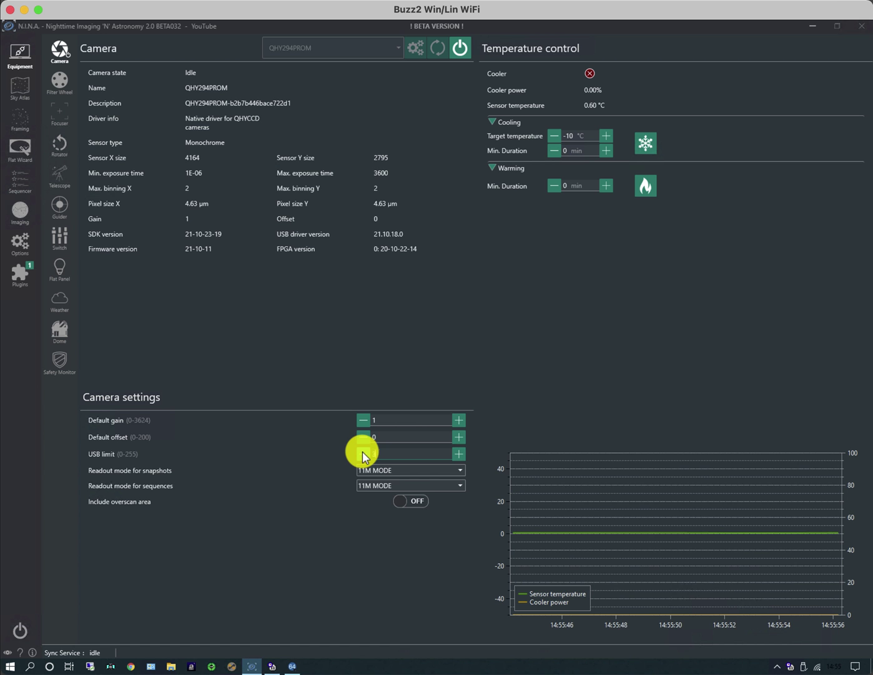
left_click(399, 434)
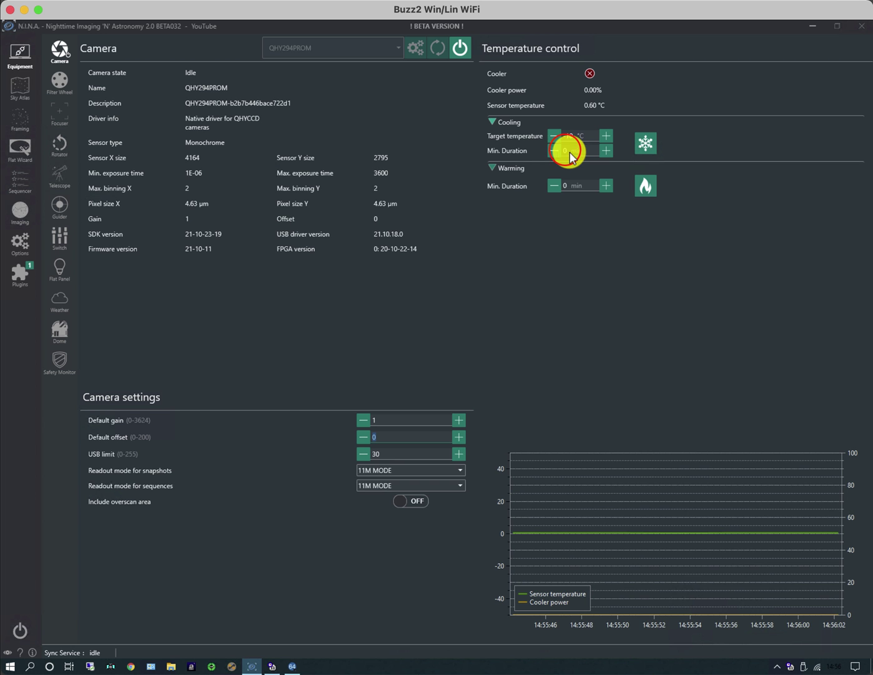
left_click(566, 150)
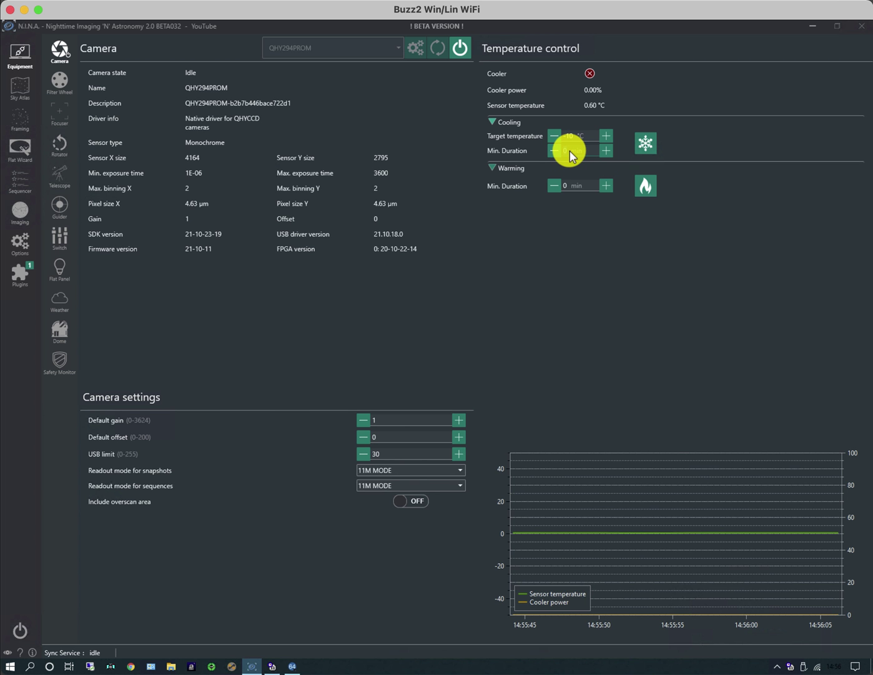
left_click(569, 185)
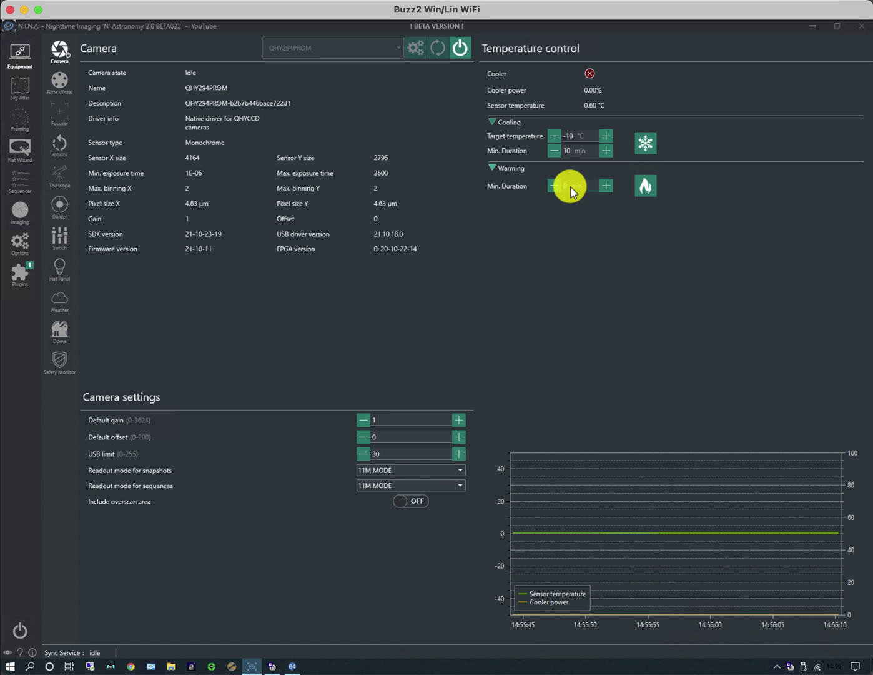
type("5")
left_click(566, 237)
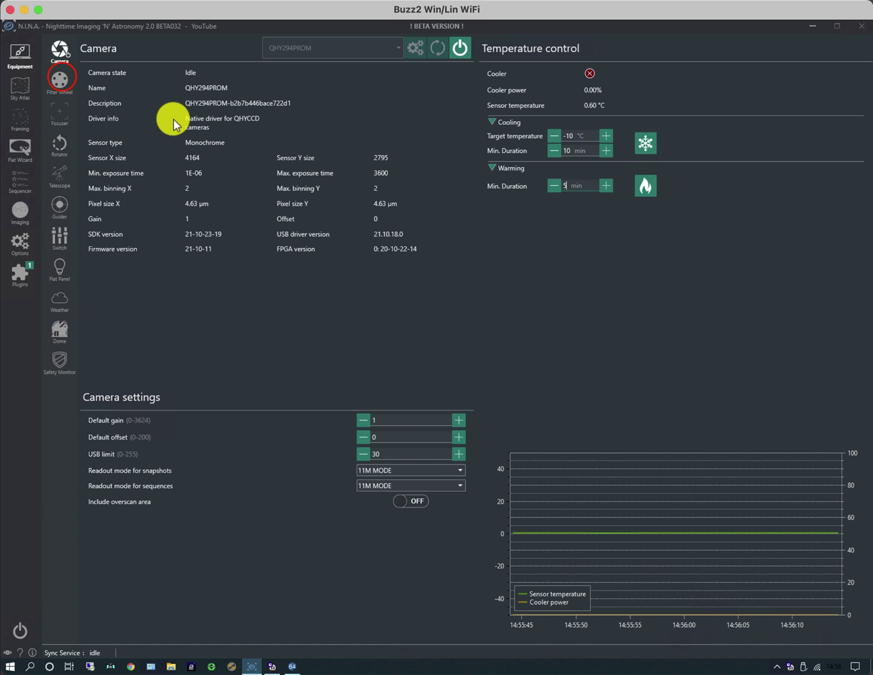
Connect the QHY294PROM 7-Slot Filter Wheel and move it to Slot 3.
left_click(63, 77)
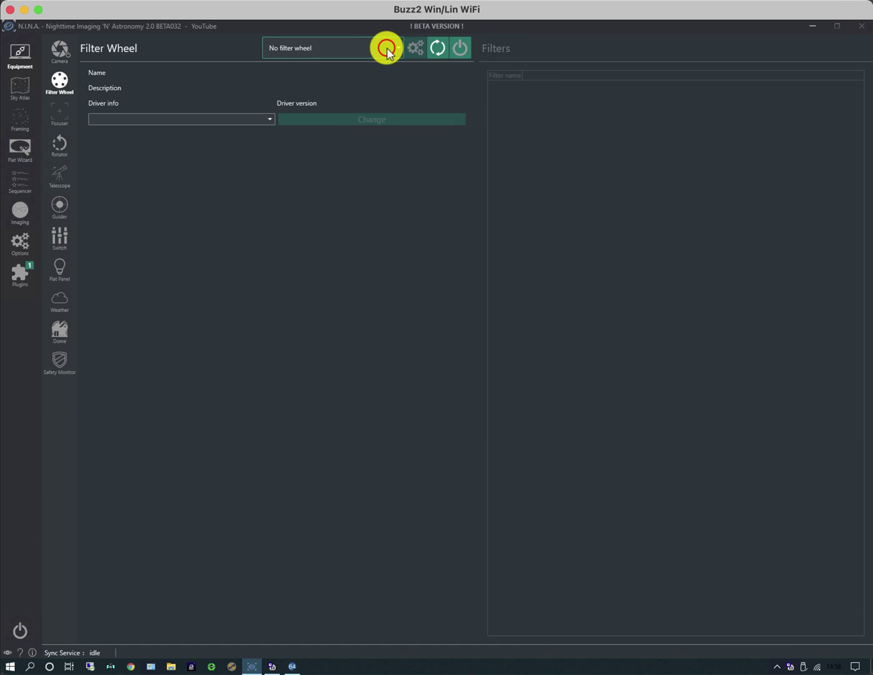
left_click(387, 48)
left_click(352, 93)
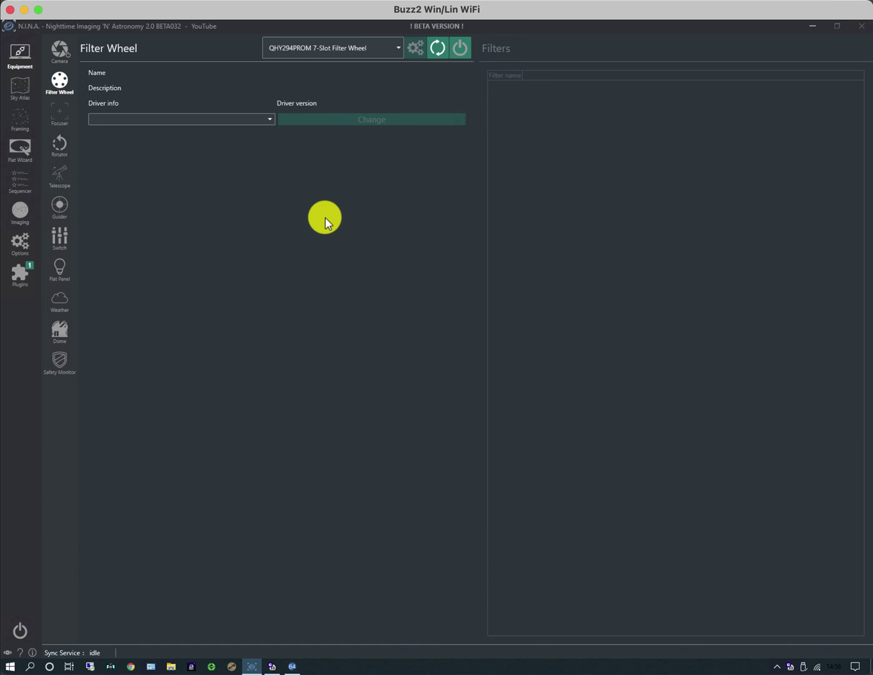
left_click(458, 46)
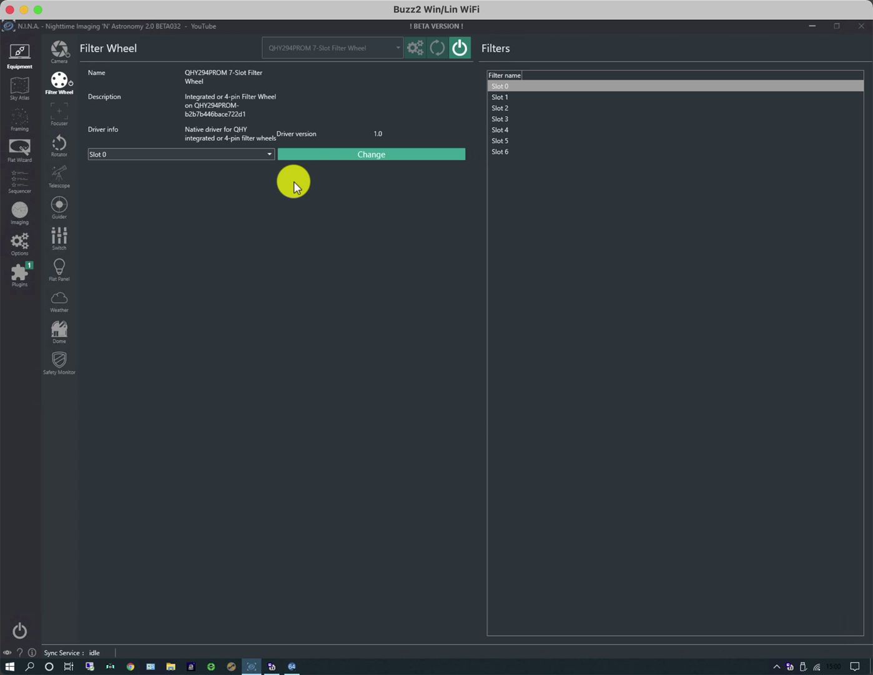
left_click(269, 153)
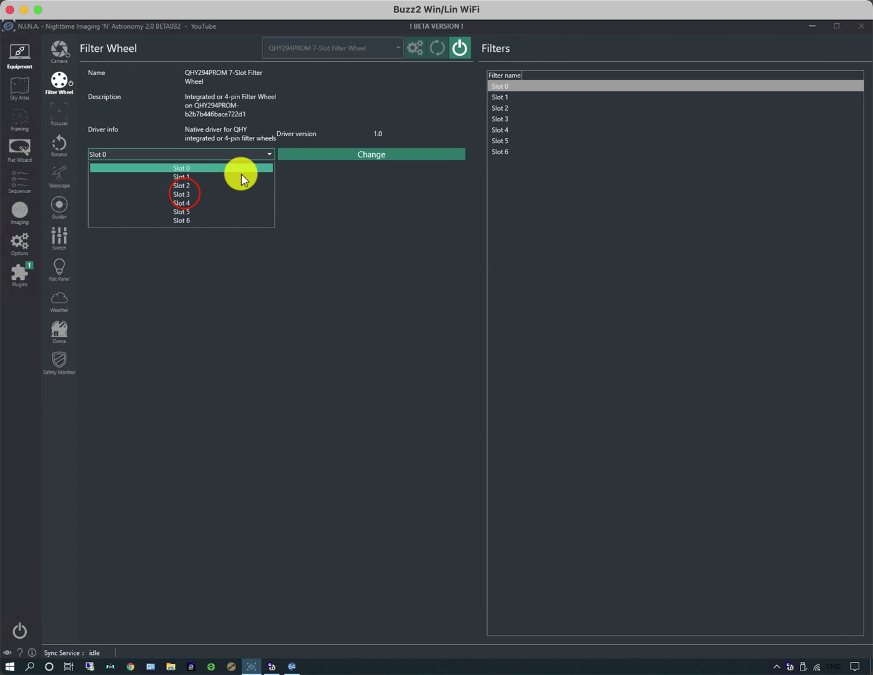
left_click(184, 193)
left_click(359, 154)
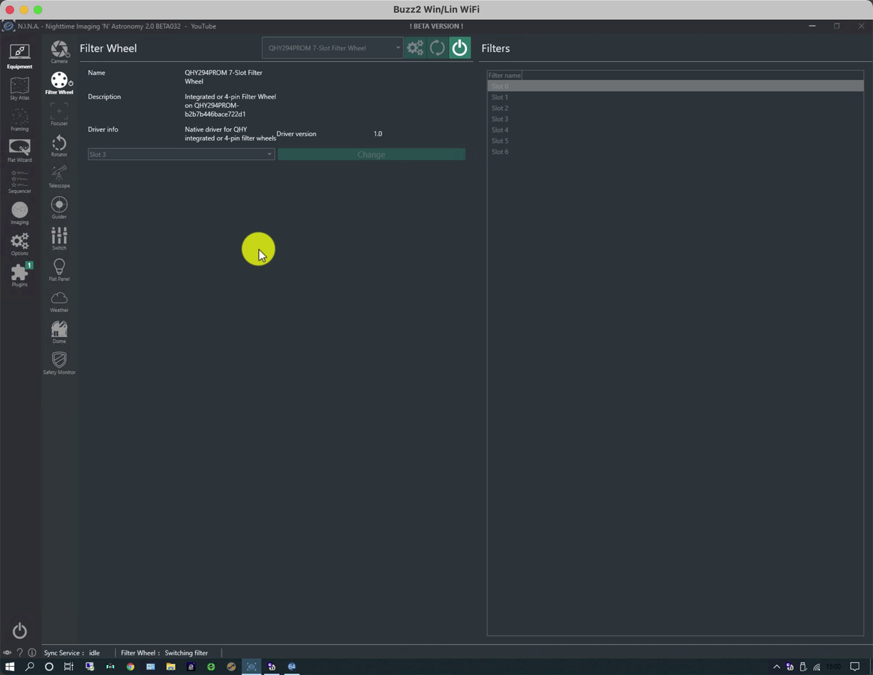
Select and connect the LakesideAstro V2 Focuser.
left_click(60, 112)
left_click(393, 44)
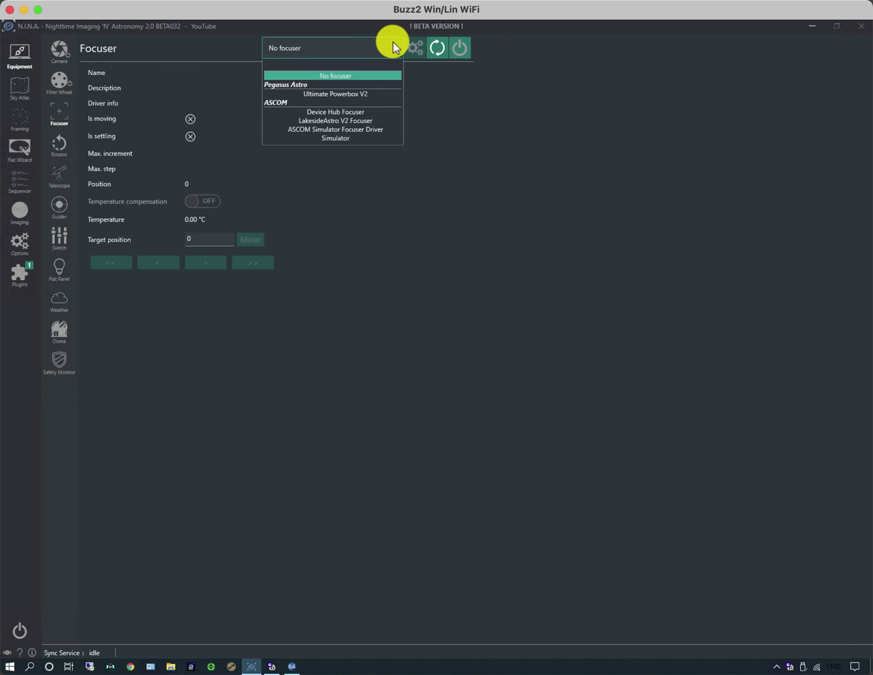
left_click(336, 118)
left_click(454, 55)
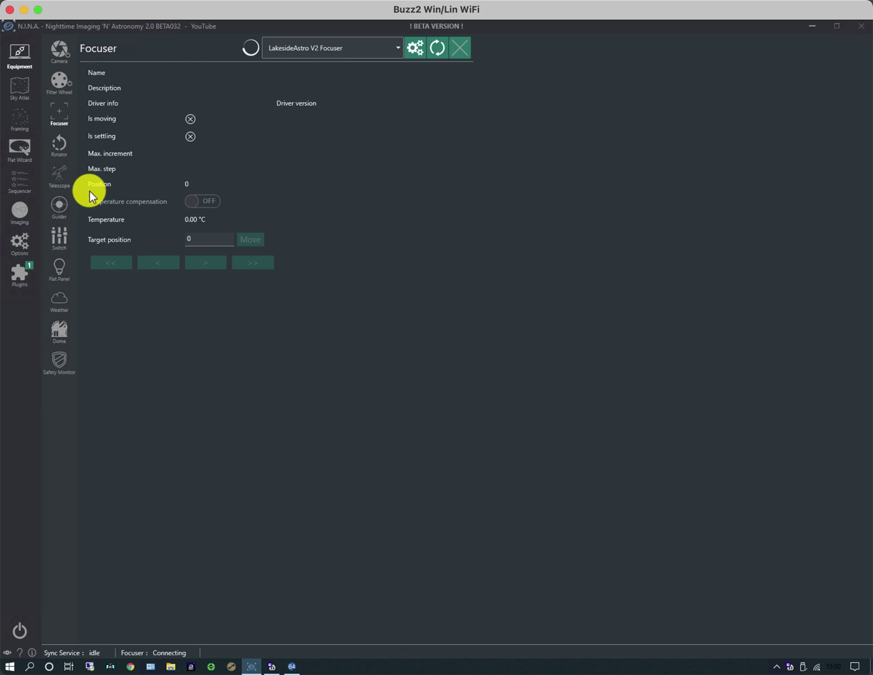
left_click(53, 174)
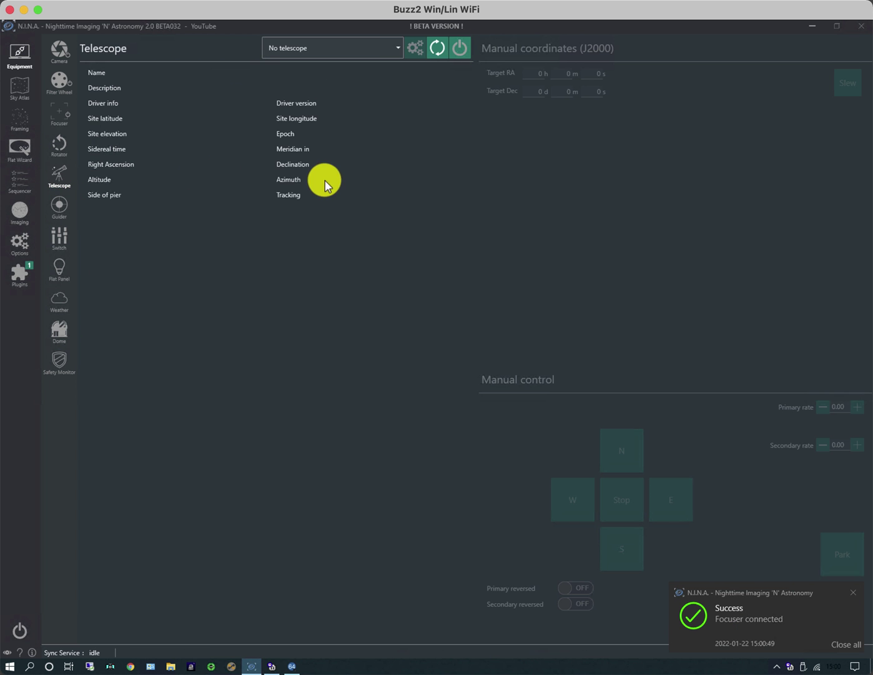
Connect the ASCOM Telescope Driver for TheSky without syncing site settings, then dismiss the notification.
left_click(393, 44)
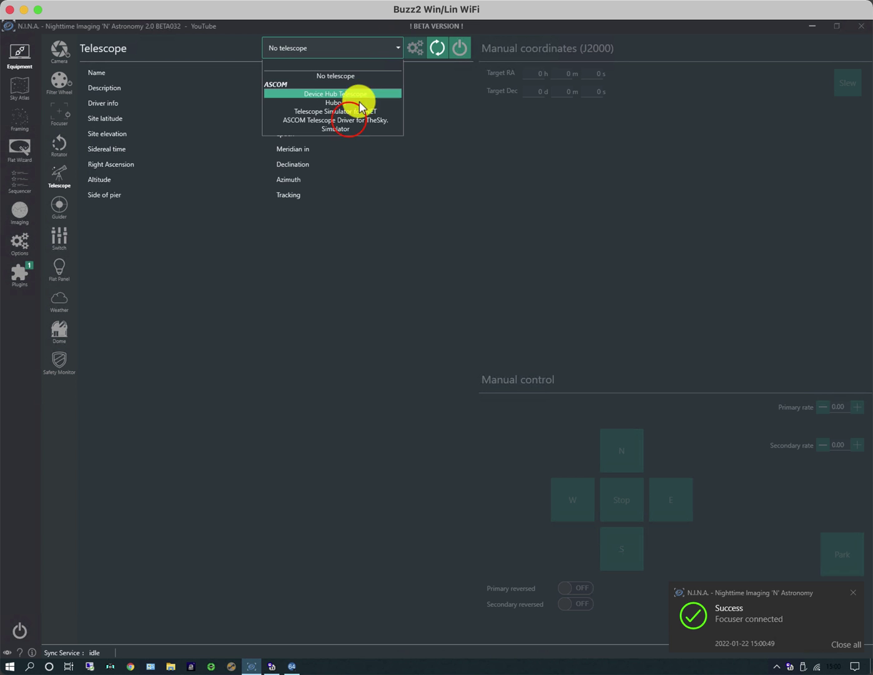
left_click(349, 120)
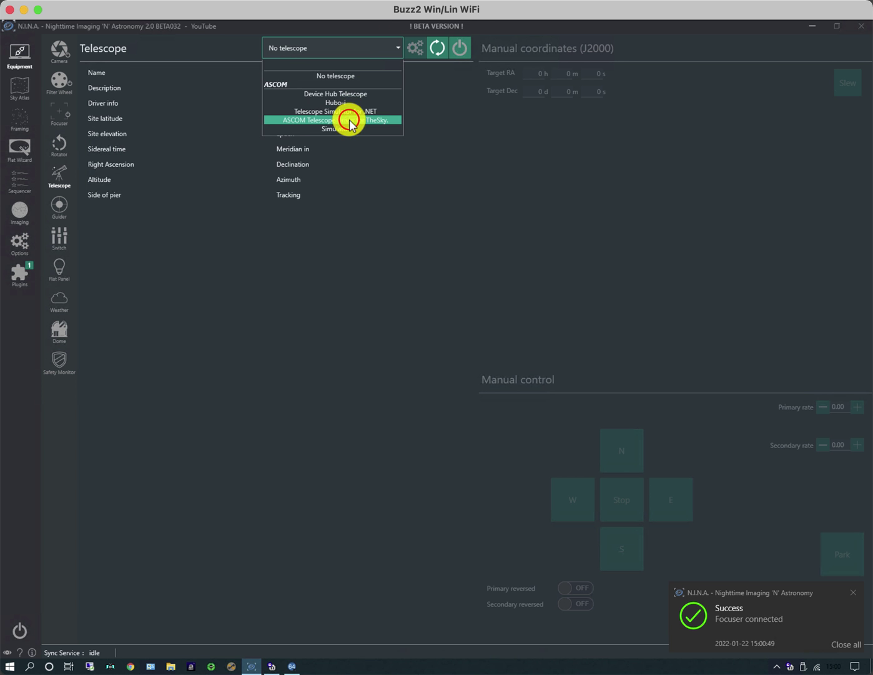
left_click(460, 48)
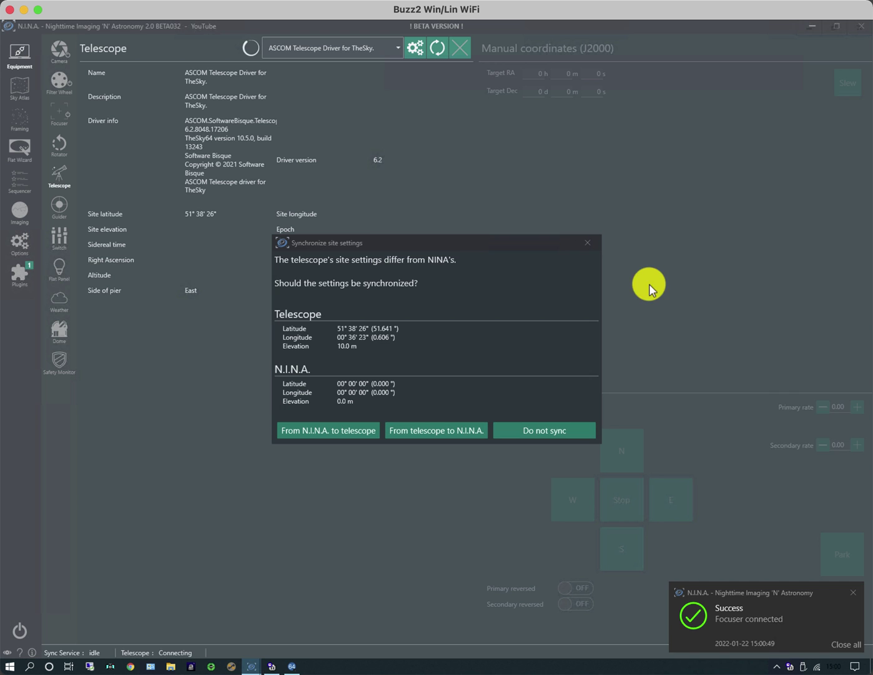
left_click(546, 429)
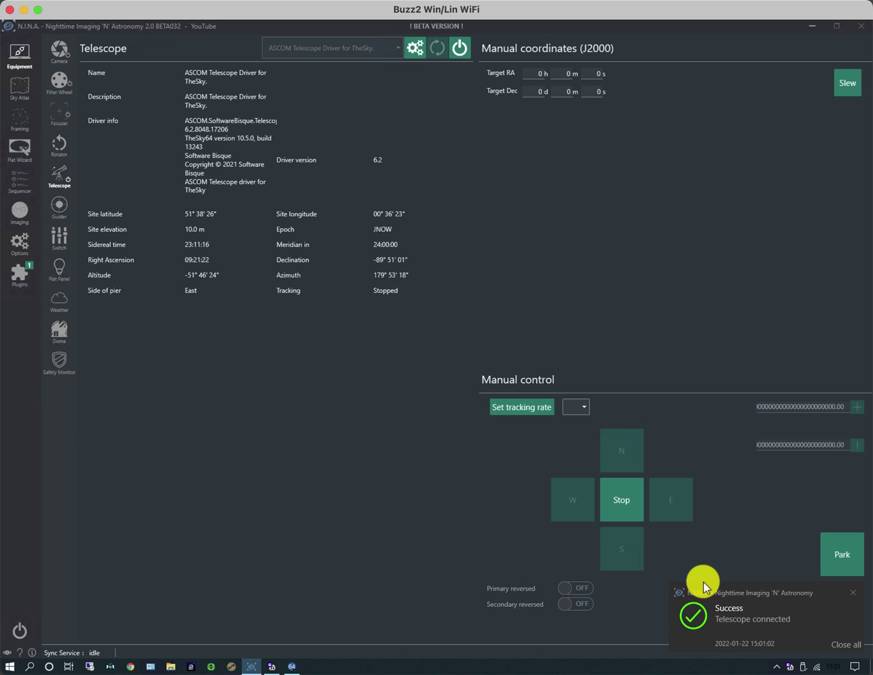
left_click(845, 644)
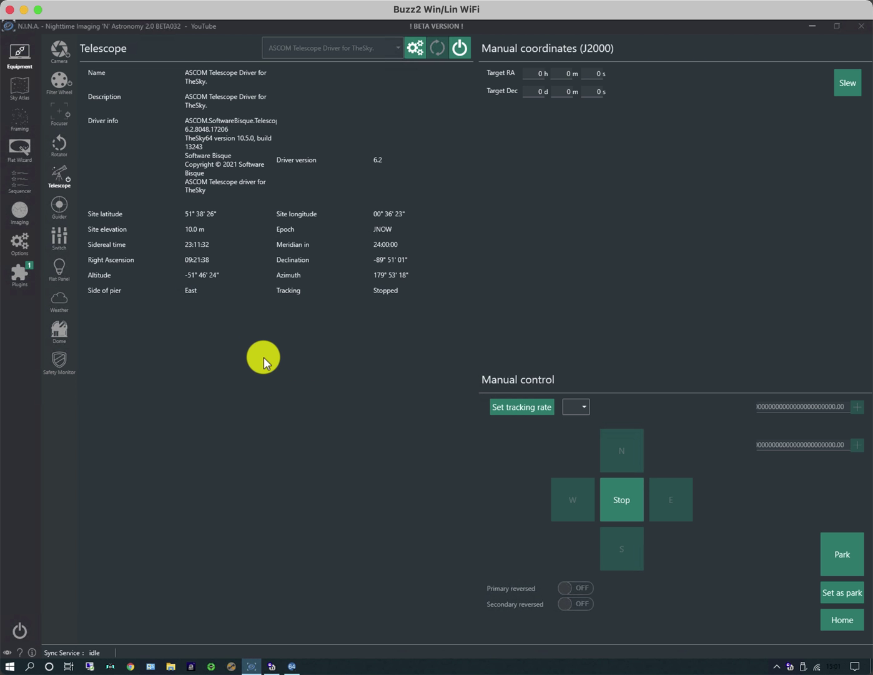
Select and connect PHD2 as the guider, then minimize the PHD2 Guiding window.
left_click(64, 205)
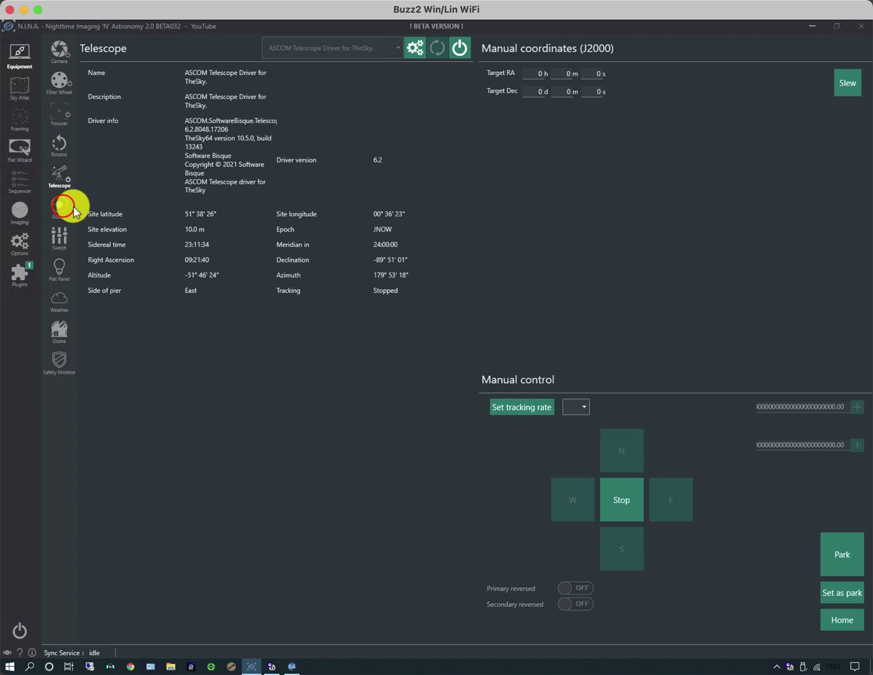
left_click(393, 46)
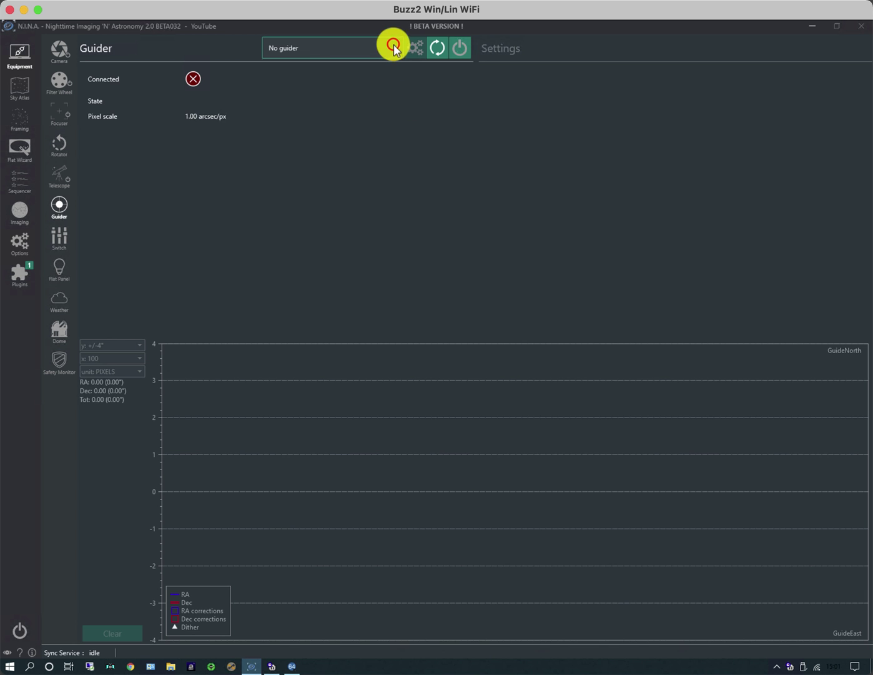
left_click(327, 83)
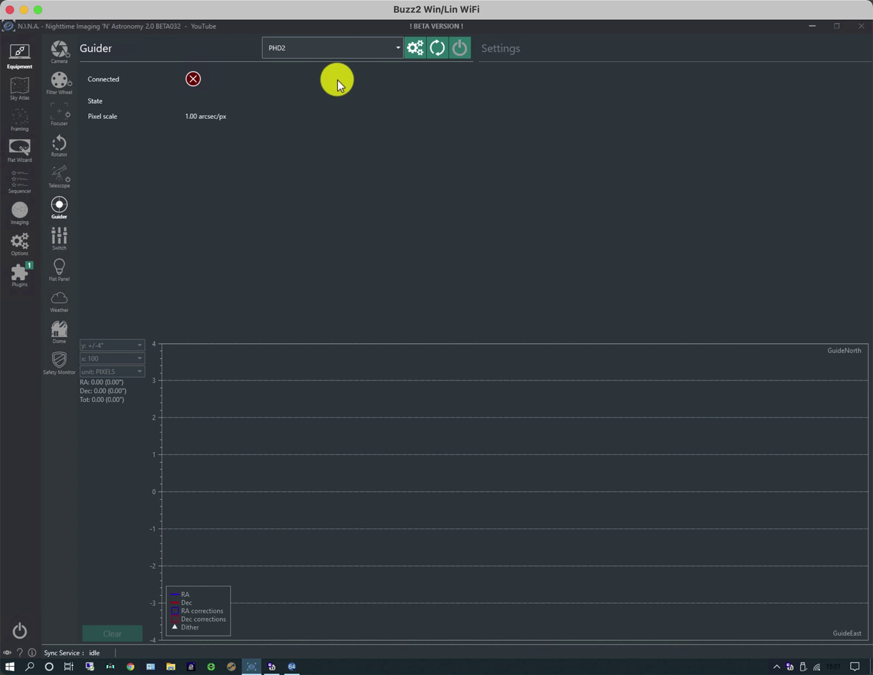
left_click(459, 49)
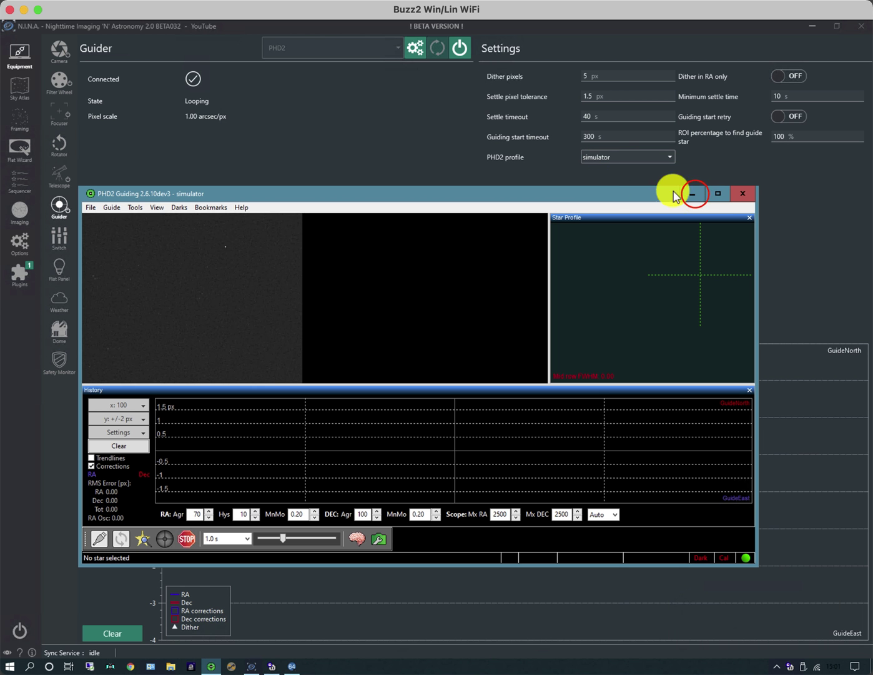
left_click(692, 194)
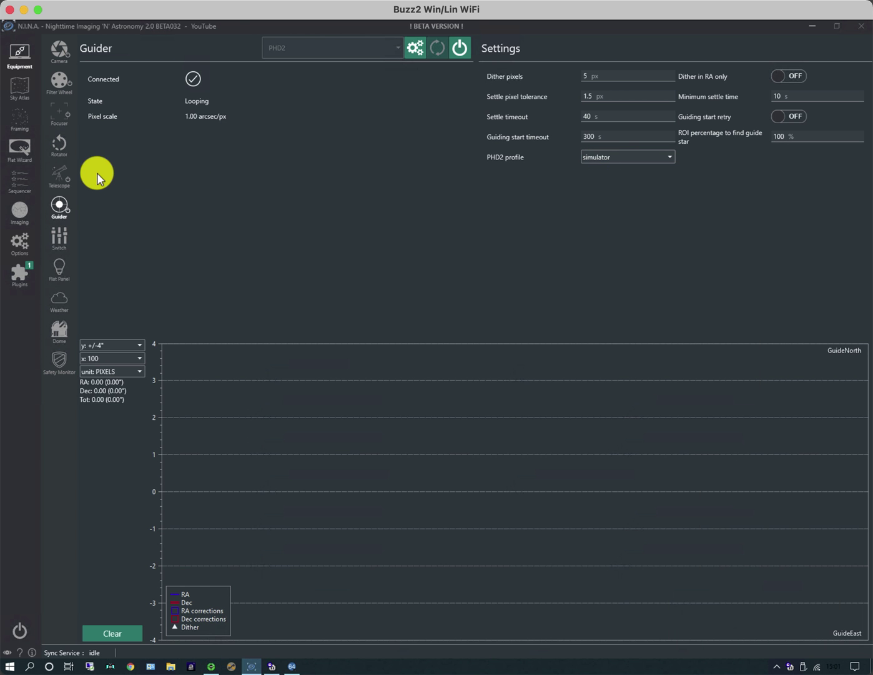
left_click(60, 236)
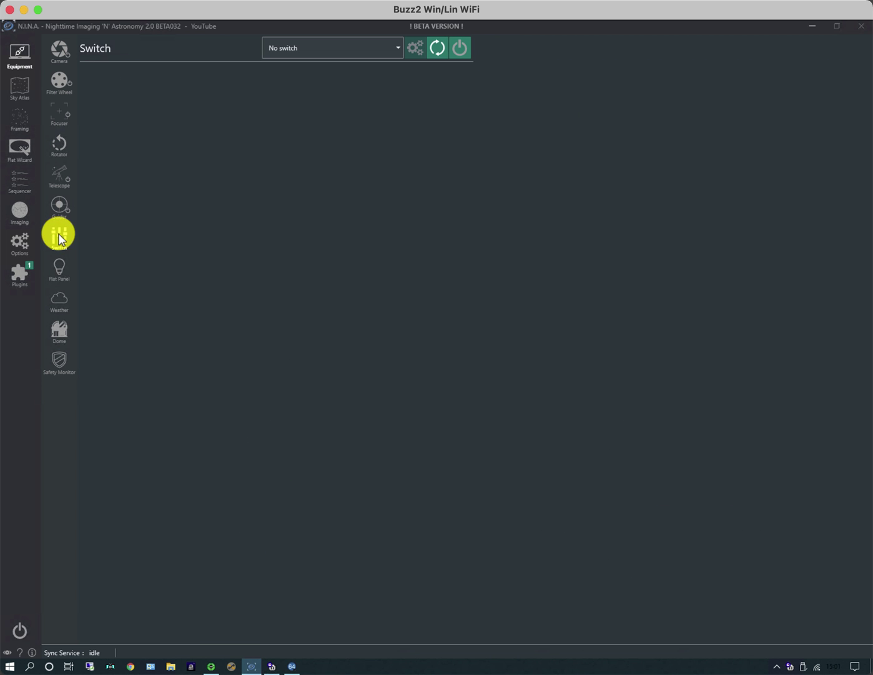
Select and connect the N.I.N.A. Simulator Safety Device as the safety monitor.
left_click(60, 267)
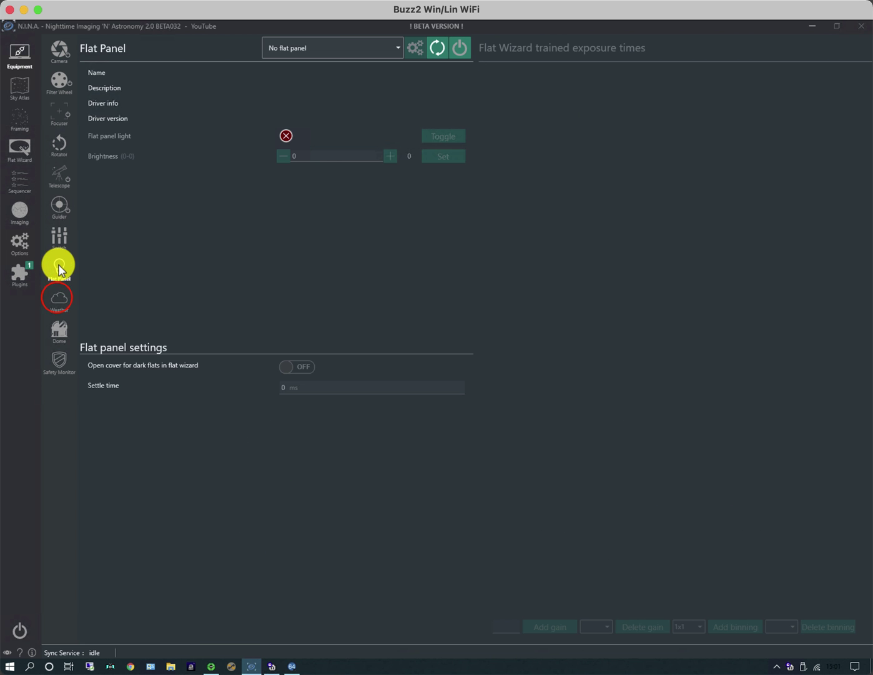
left_click(58, 298)
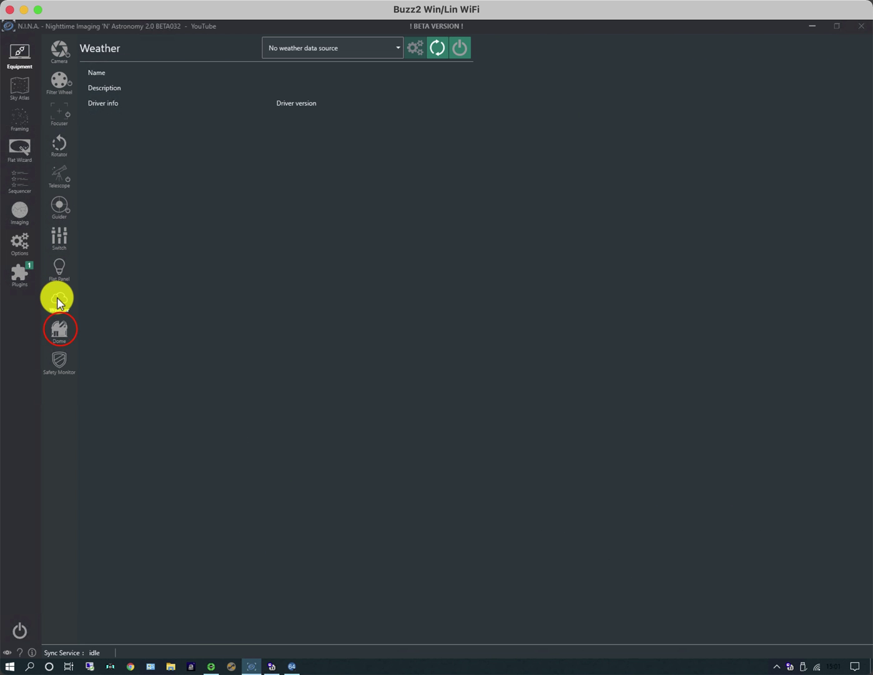
left_click(61, 329)
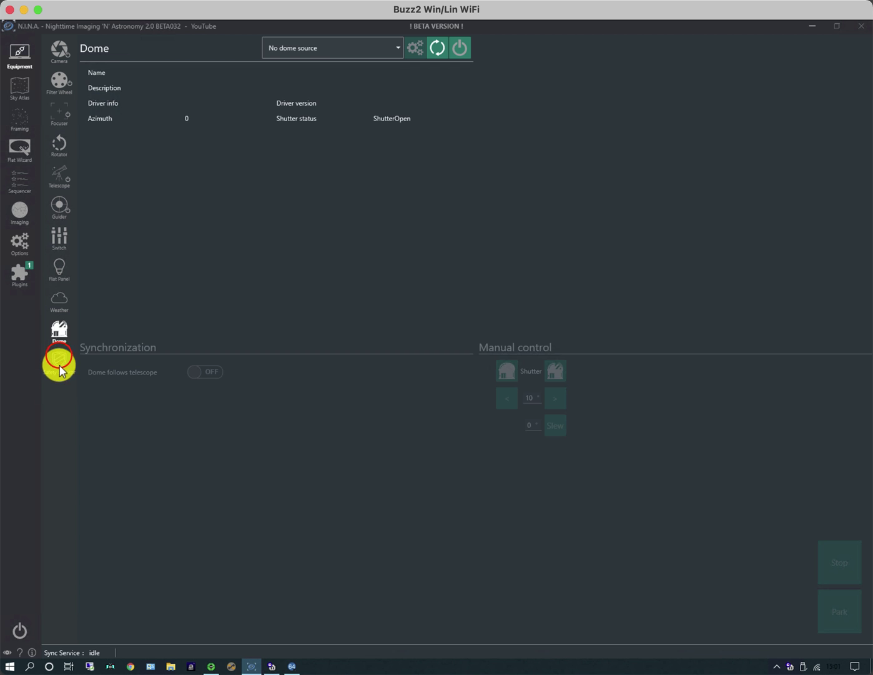
left_click(61, 359)
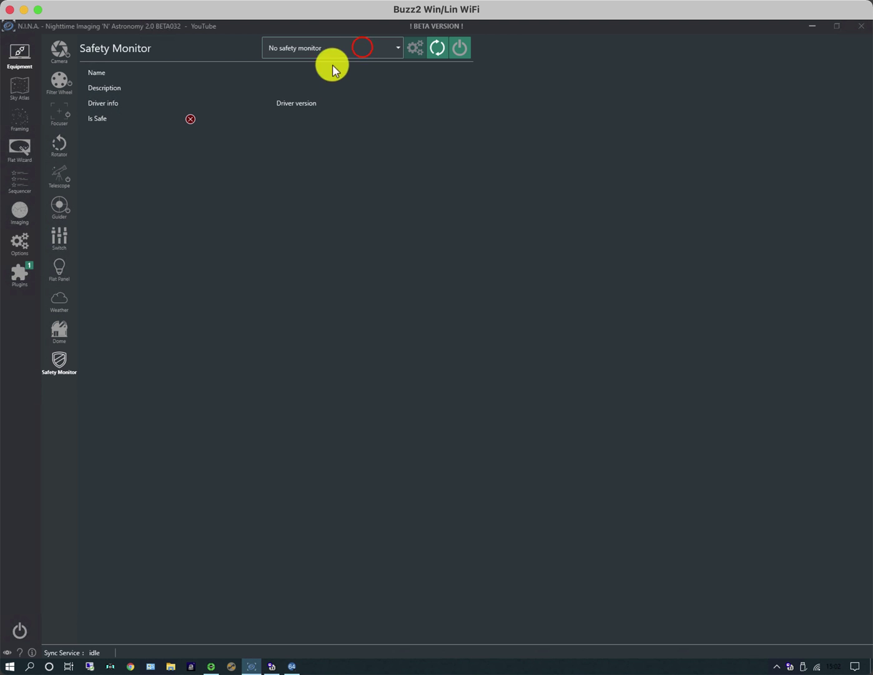
left_click(362, 49)
left_click(351, 138)
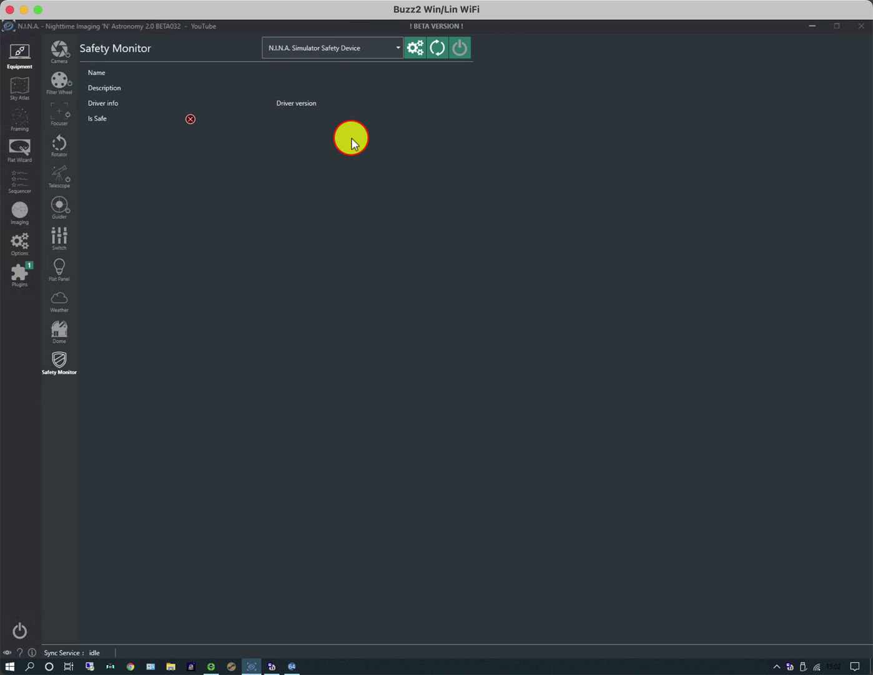
left_click(460, 48)
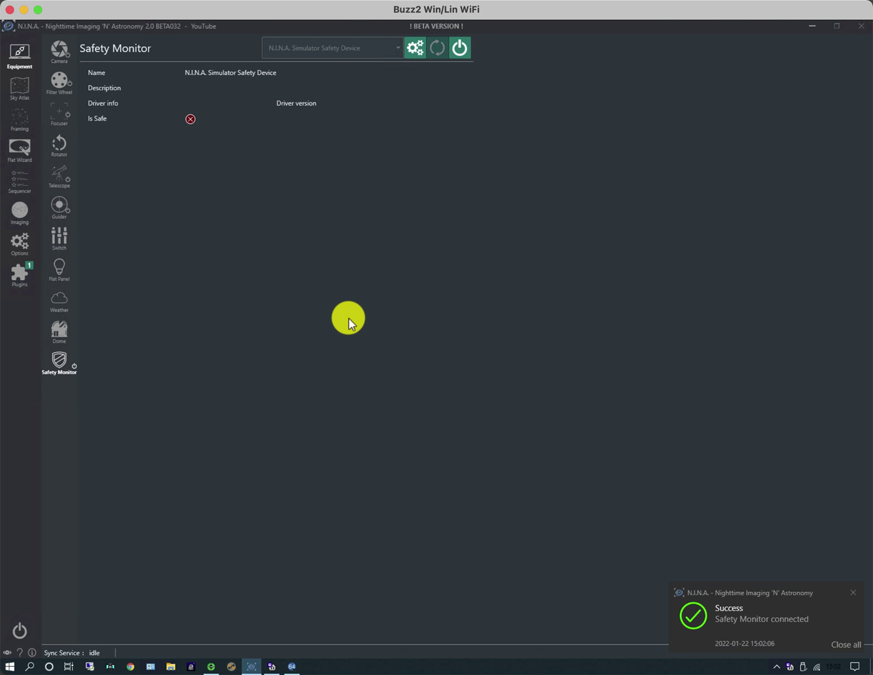
Set the safety simulator's IsSafe option to ON and close its setup.
left_click(413, 50)
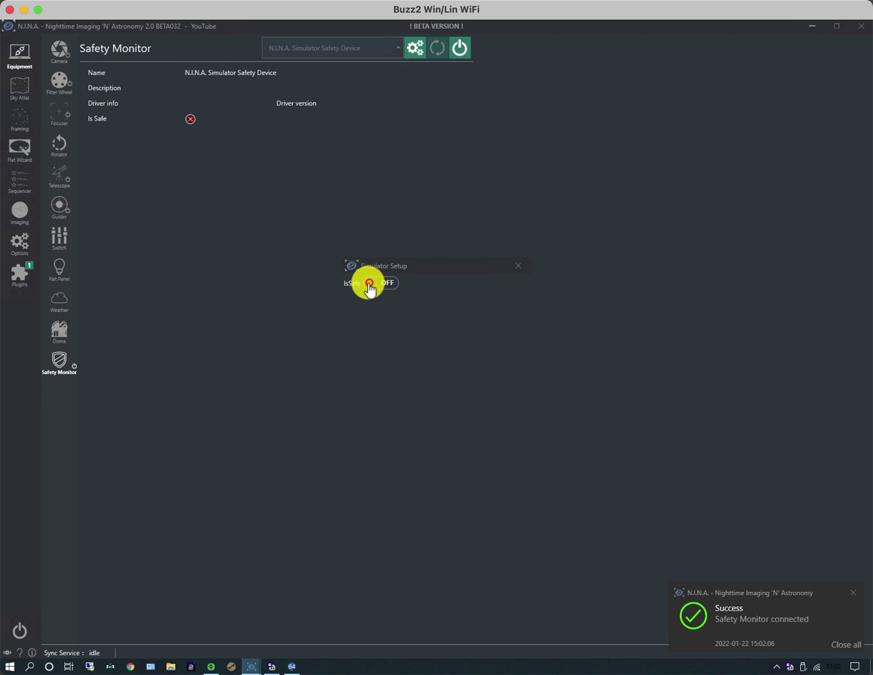
left_click(388, 285)
left_click(373, 285)
left_click(392, 283)
left_click(522, 265)
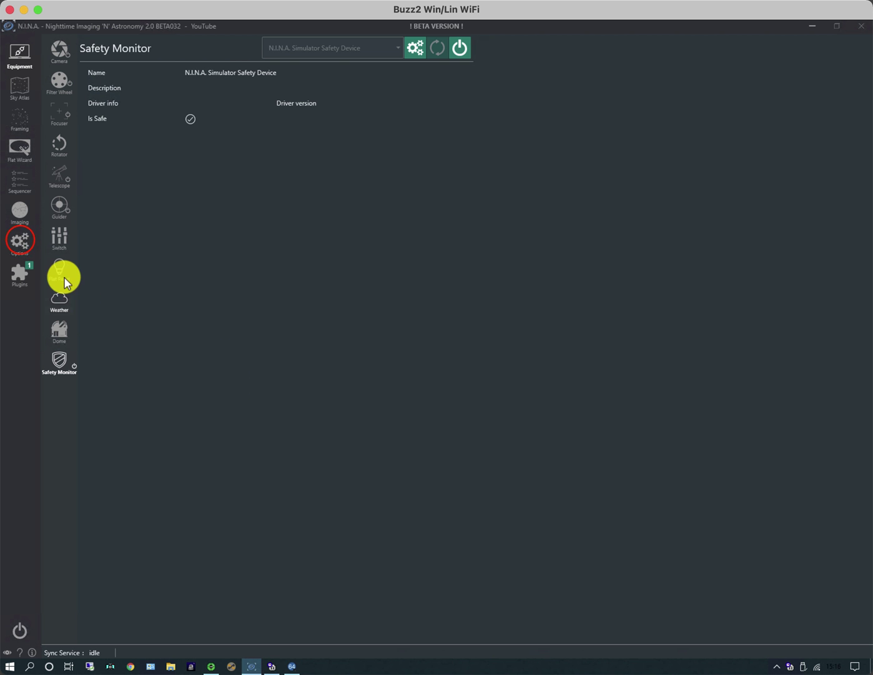
Point the Sky Atlas image folder to Documents\Catalogs\SkyAtlasImageRepository, keeping log level Info.
left_click(21, 242)
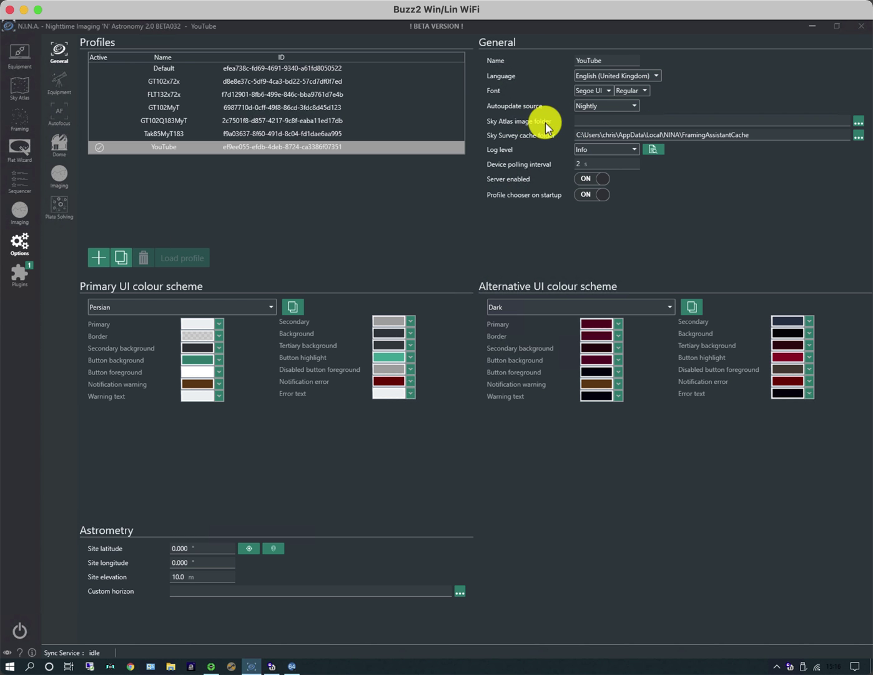
left_click(859, 120)
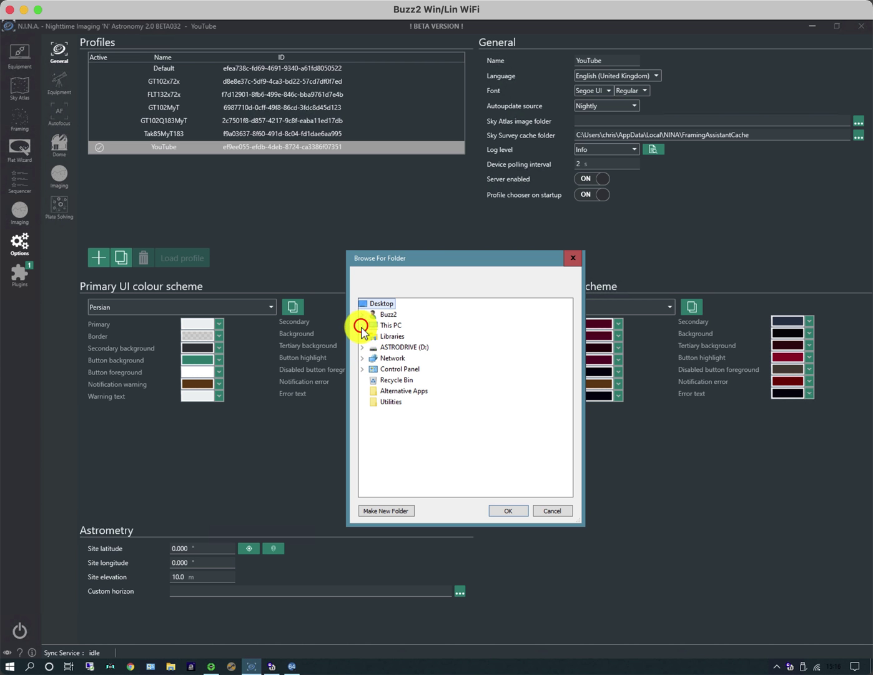
left_click(363, 325)
left_click(401, 368)
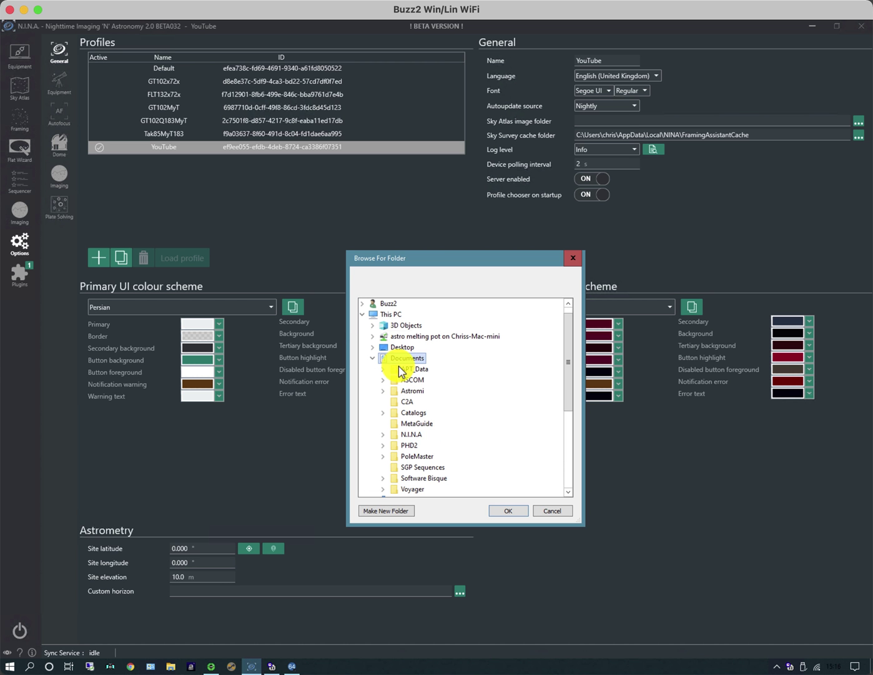
left_click(412, 433)
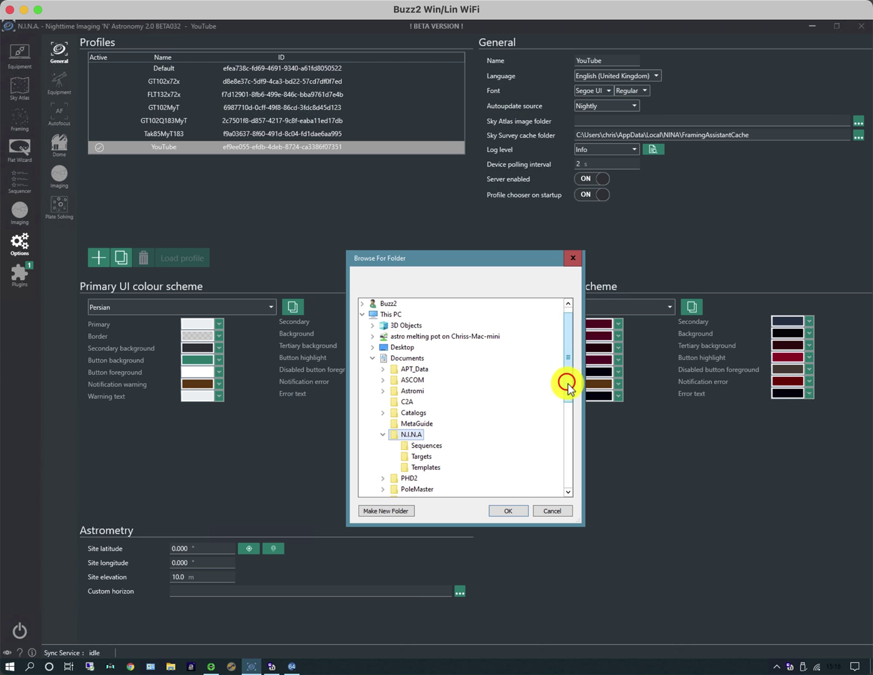
left_click_drag(567, 386, 570, 404)
scroll(570, 405, "down", 1)
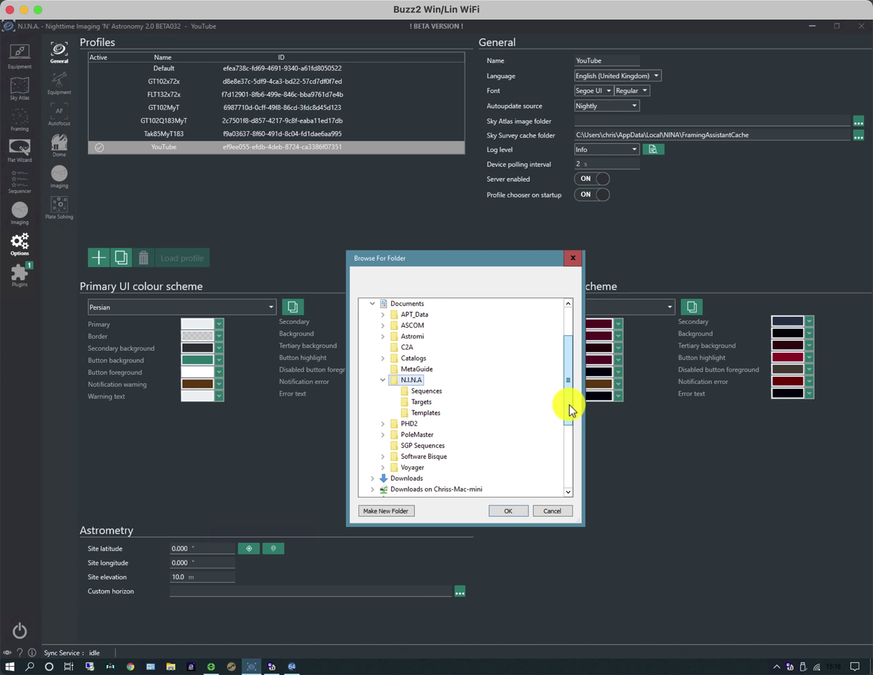
left_click(381, 358)
left_click(441, 368)
left_click(508, 510)
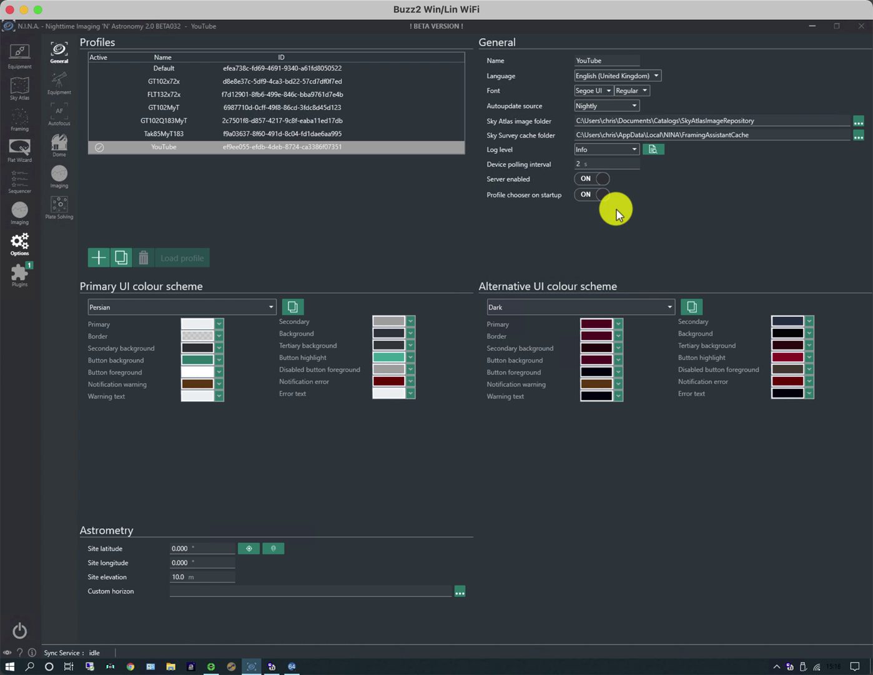
left_click(634, 150)
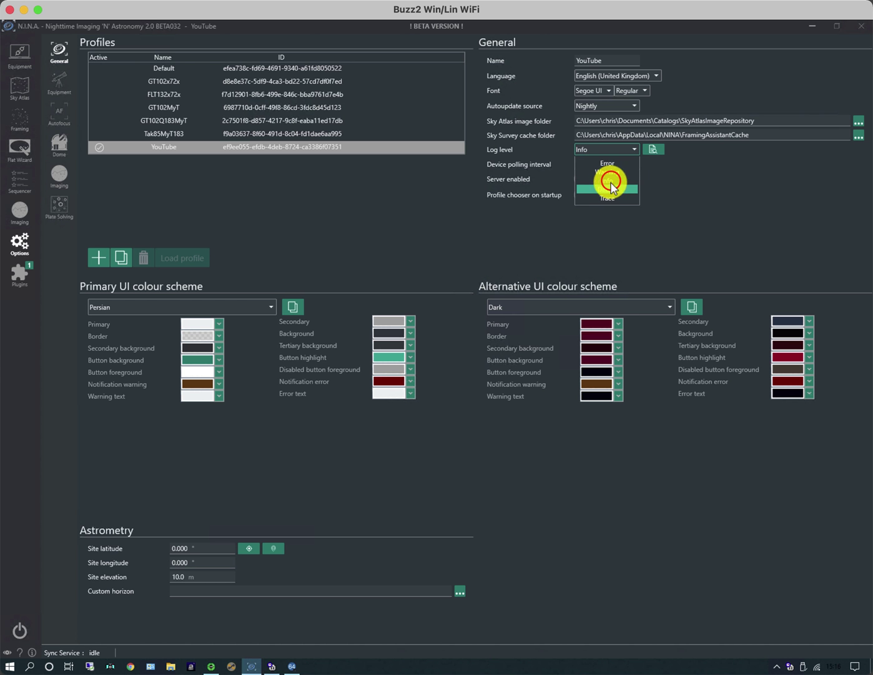
left_click(611, 182)
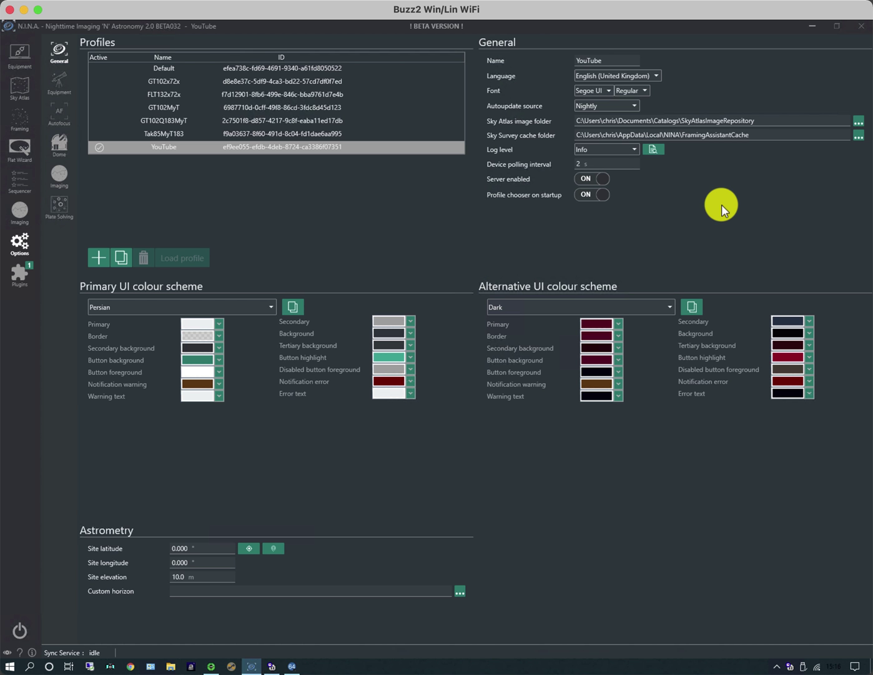
Keep log level Info and import site latitude 51.641° and longitude 0.606° from the planetarium.
left_click(603, 150)
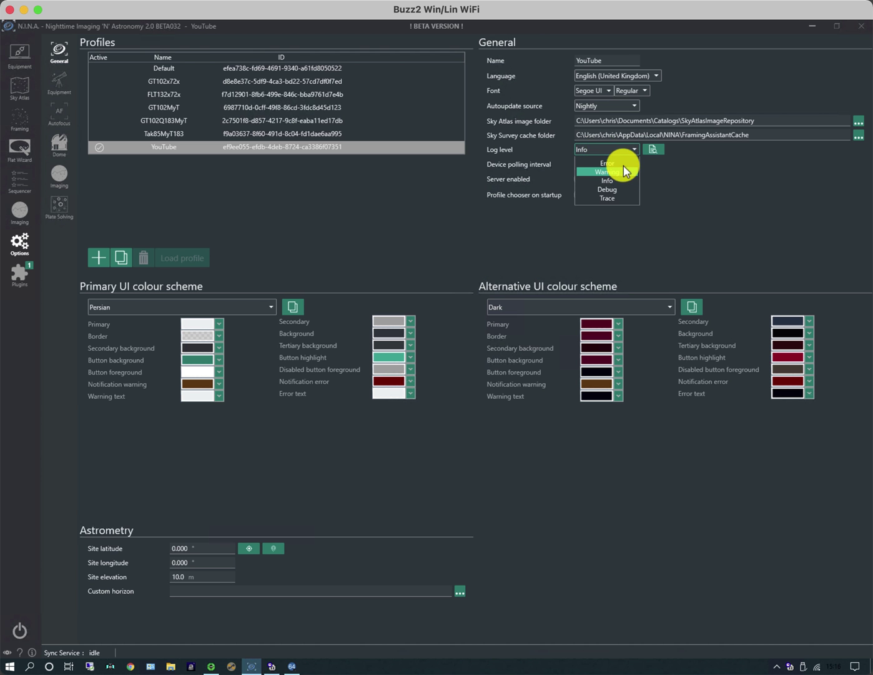
left_click(619, 197)
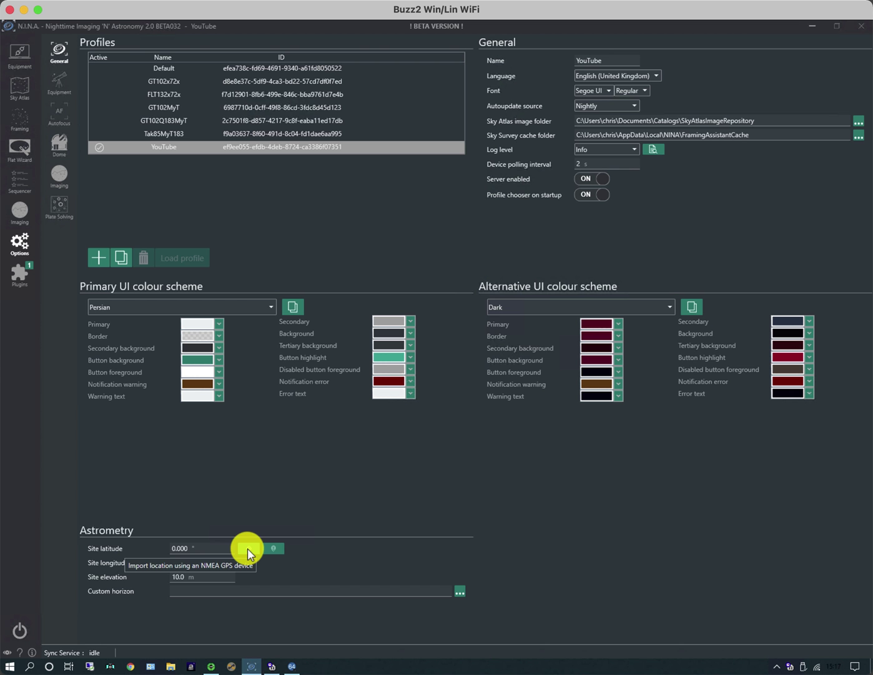
left_click(56, 77)
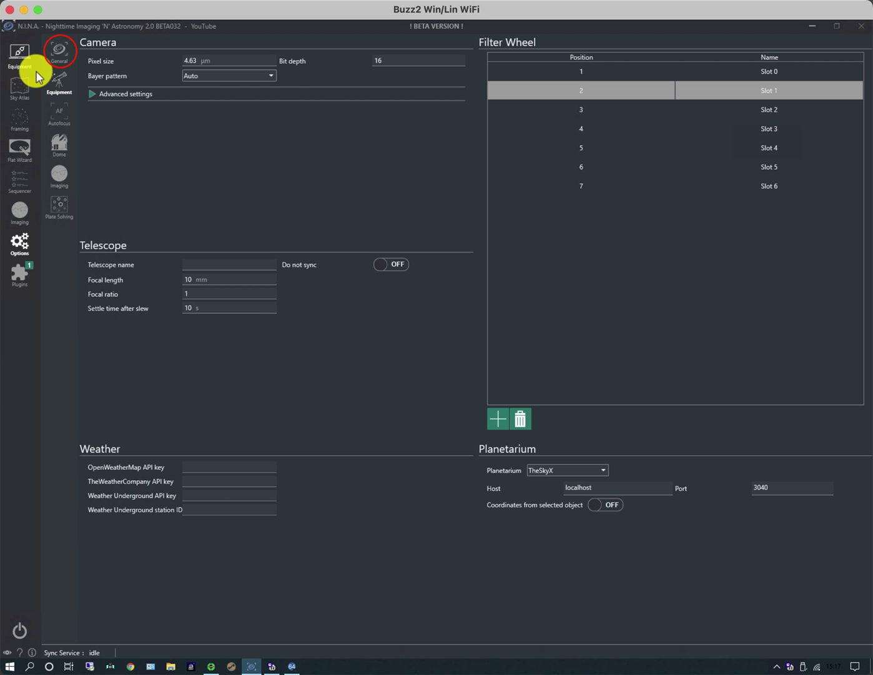
left_click(60, 51)
left_click(274, 548)
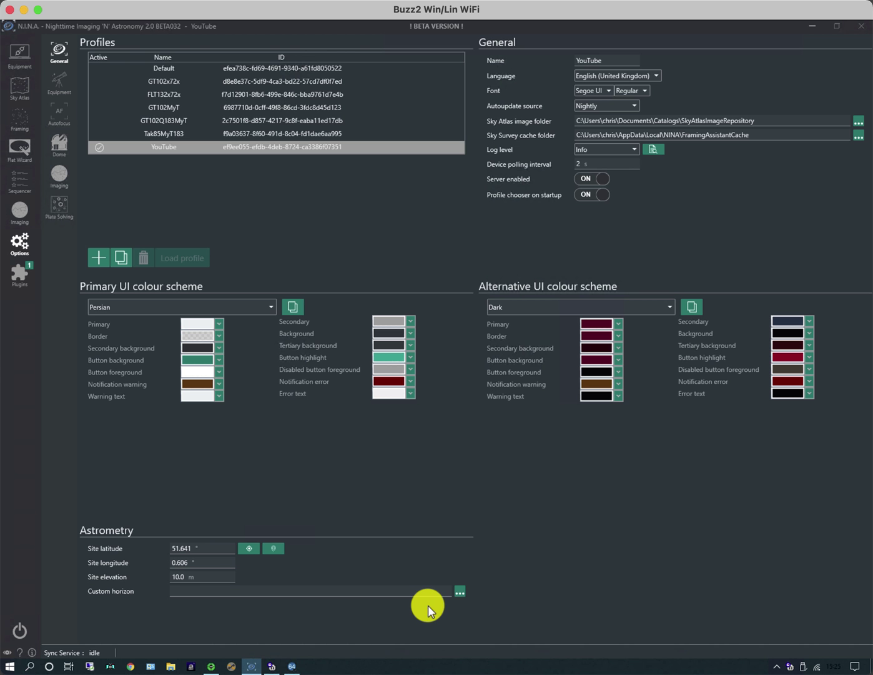
Browse the custom horizon file picker to N.I.N.A\Templates and bring up shed.hrz's context menu.
left_click(460, 591)
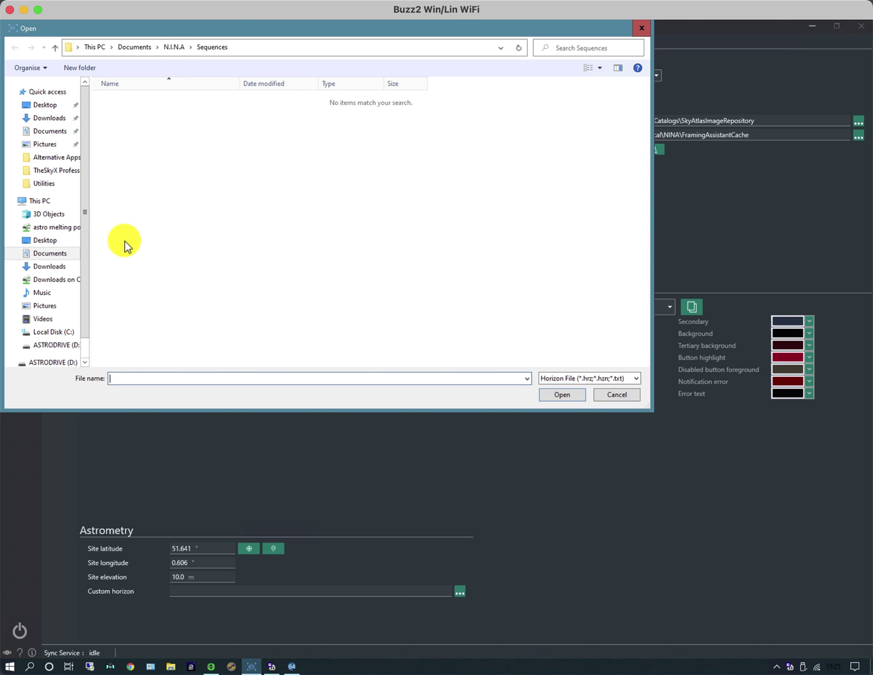
left_click(173, 47)
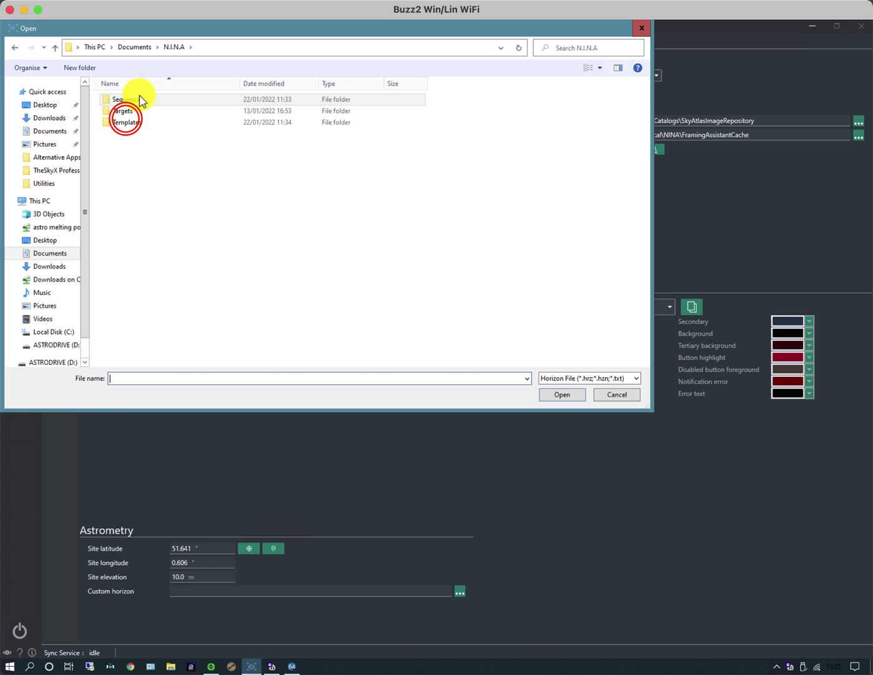
double_click(126, 122)
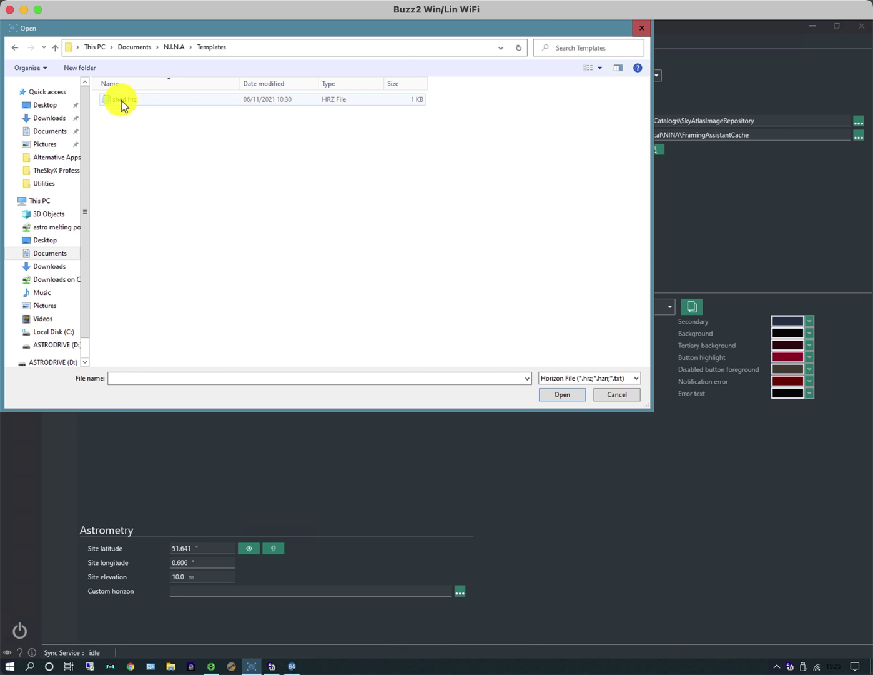
right_click(121, 103)
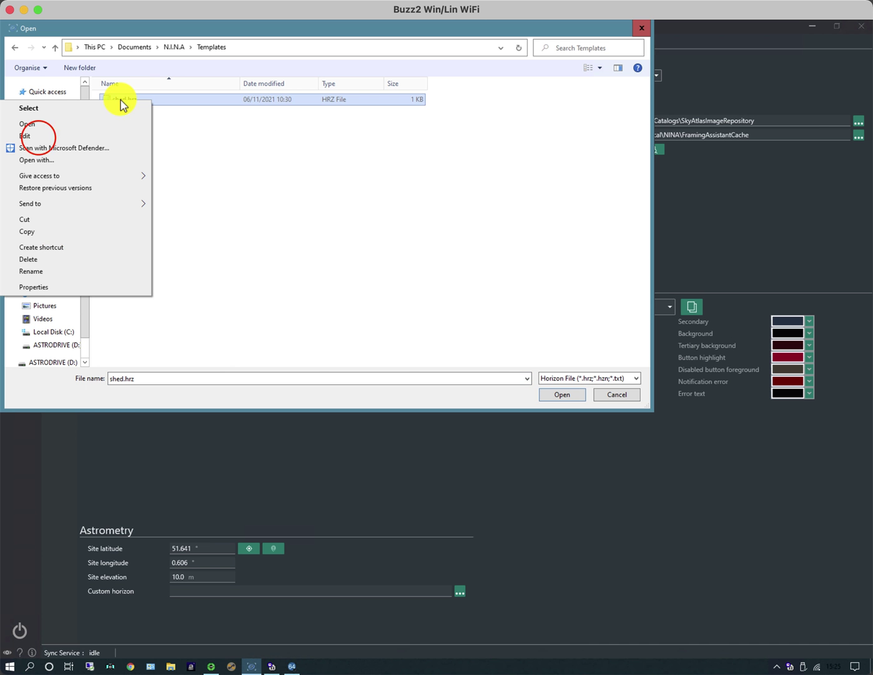
Edit shed.hrz in Notepad and scroll down to its final 360 35 entry.
left_click(39, 135)
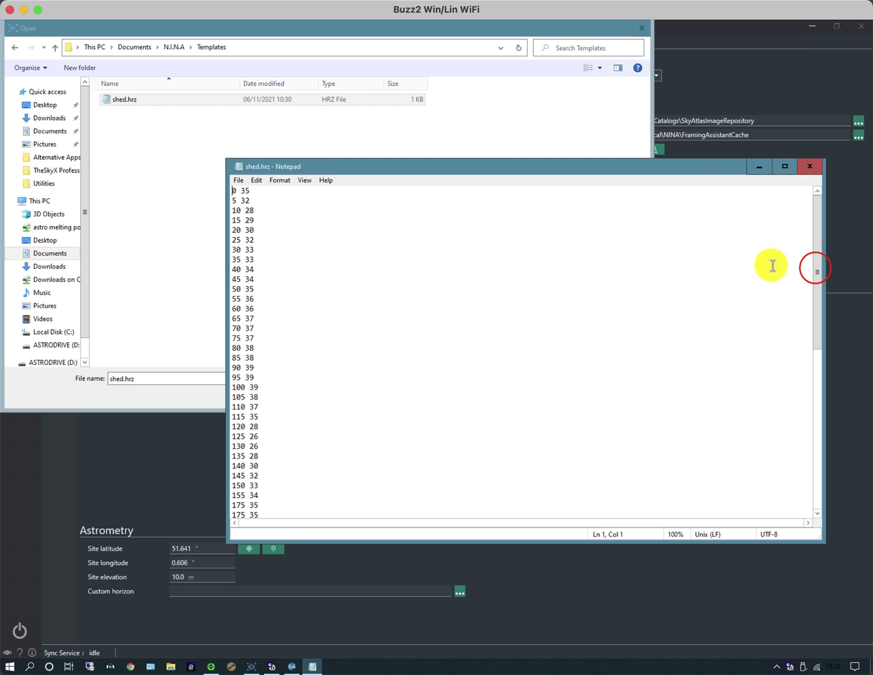
left_click_drag(816, 270, 833, 480)
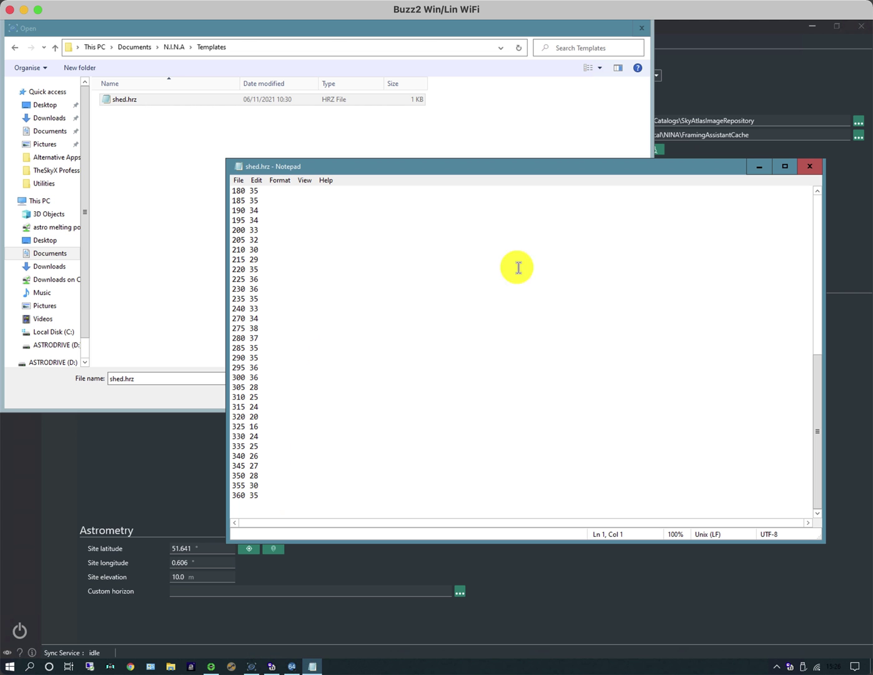
Load shed.hrz as the custom horizon, check it in Framing, then go back to Options.
left_click(810, 166)
left_click(562, 395)
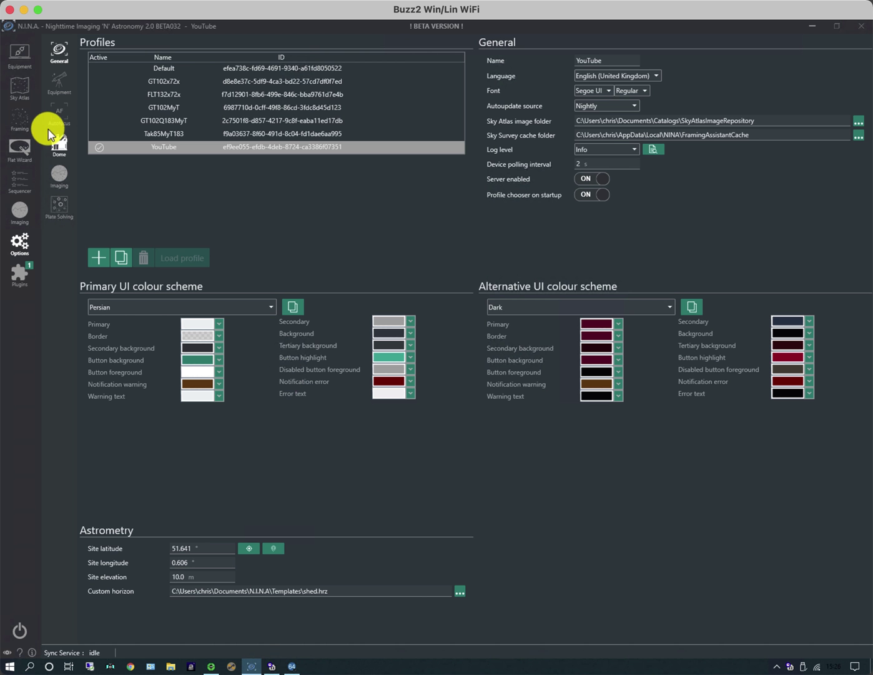
left_click(17, 116)
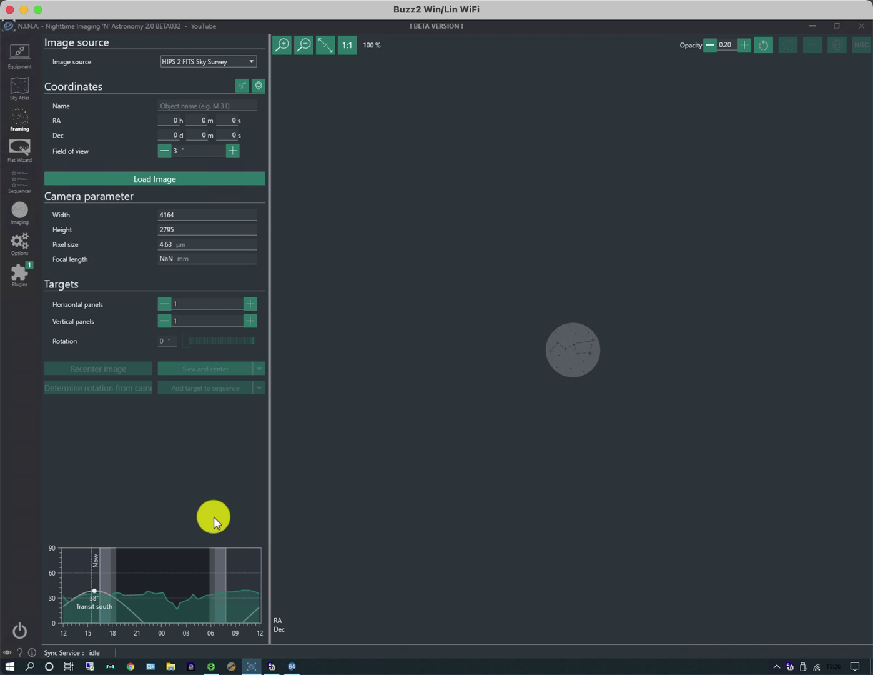
left_click(19, 248)
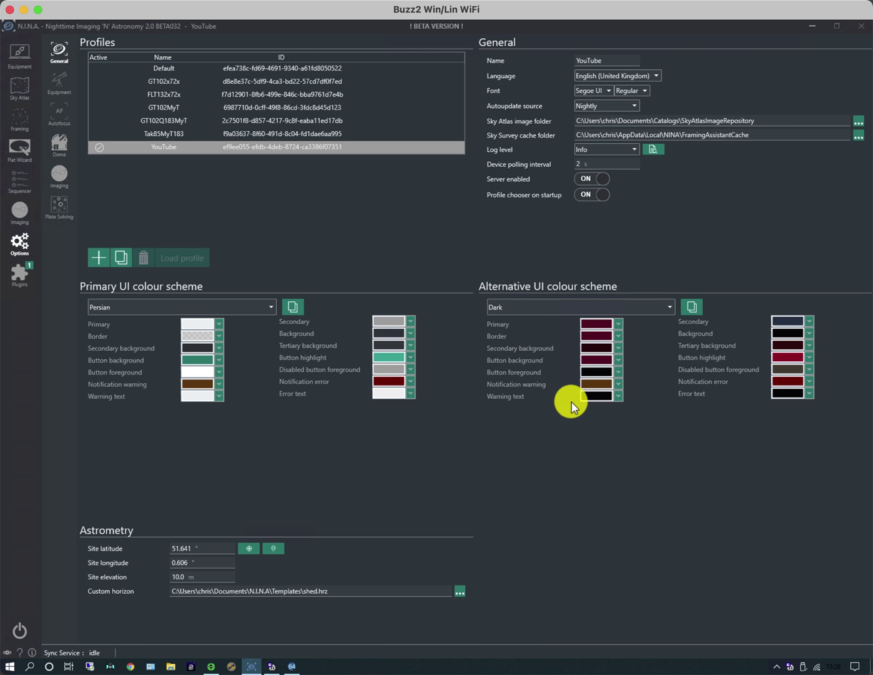
Name the telescope MyT, with 500 mm focal length, focal ratio 6 and 1 s settle after slew.
left_click(63, 76)
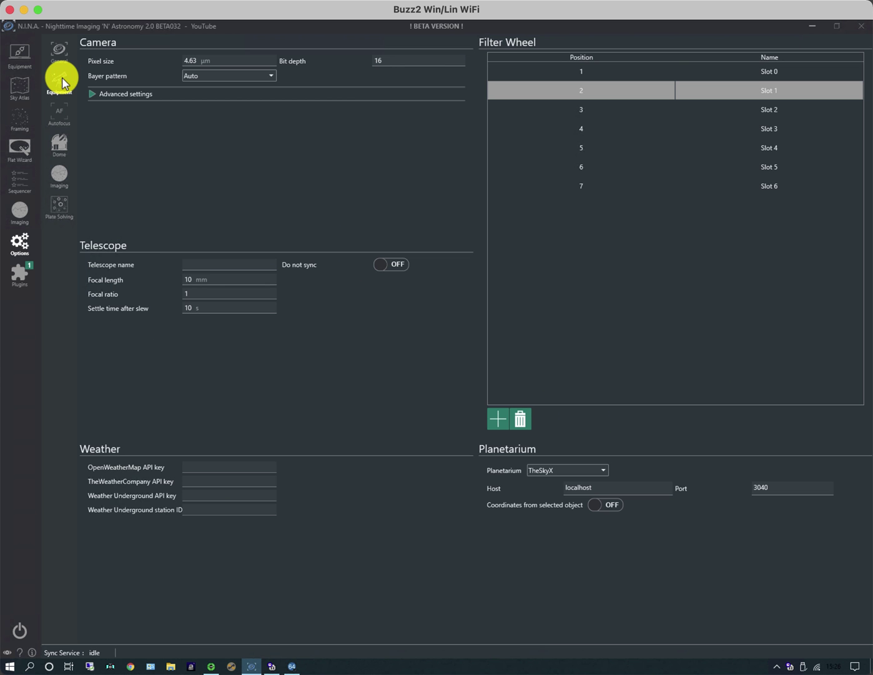
left_click(186, 264)
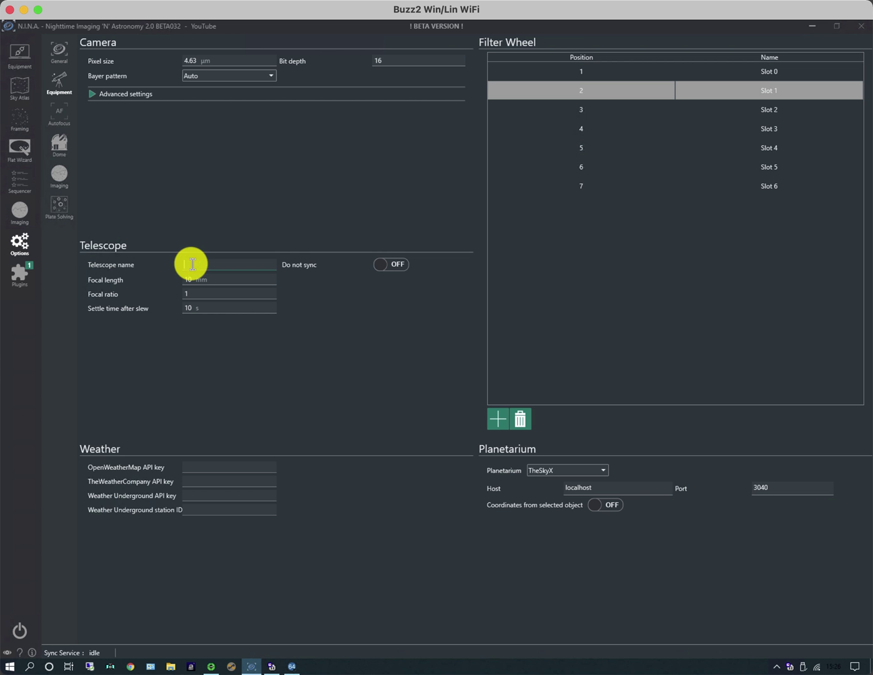
type("Mak")
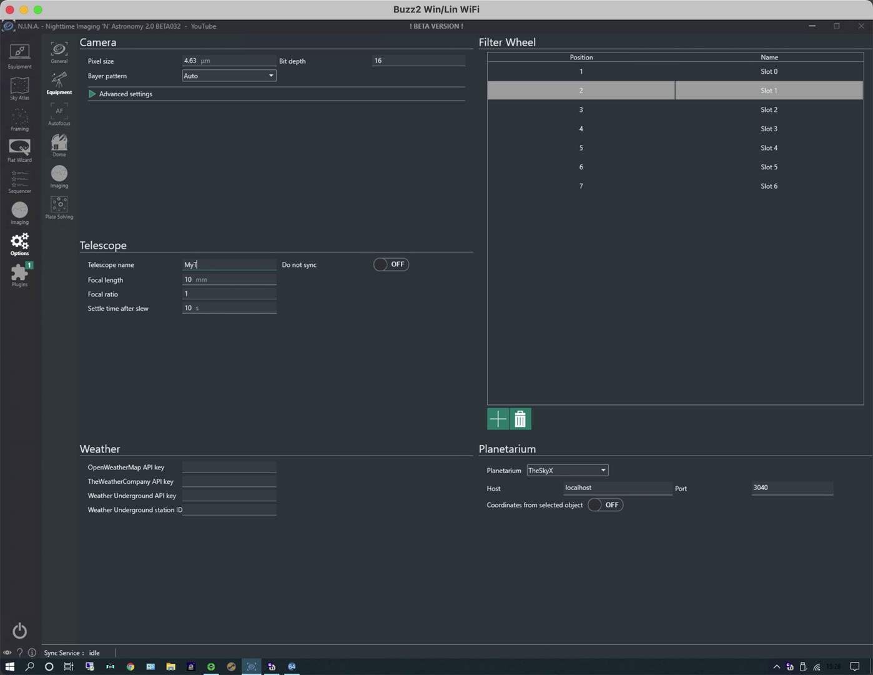
type("yT")
key("Tab")
type("500")
left_click(201, 291)
type("6")
left_click(206, 311)
type("1")
left_click(241, 294)
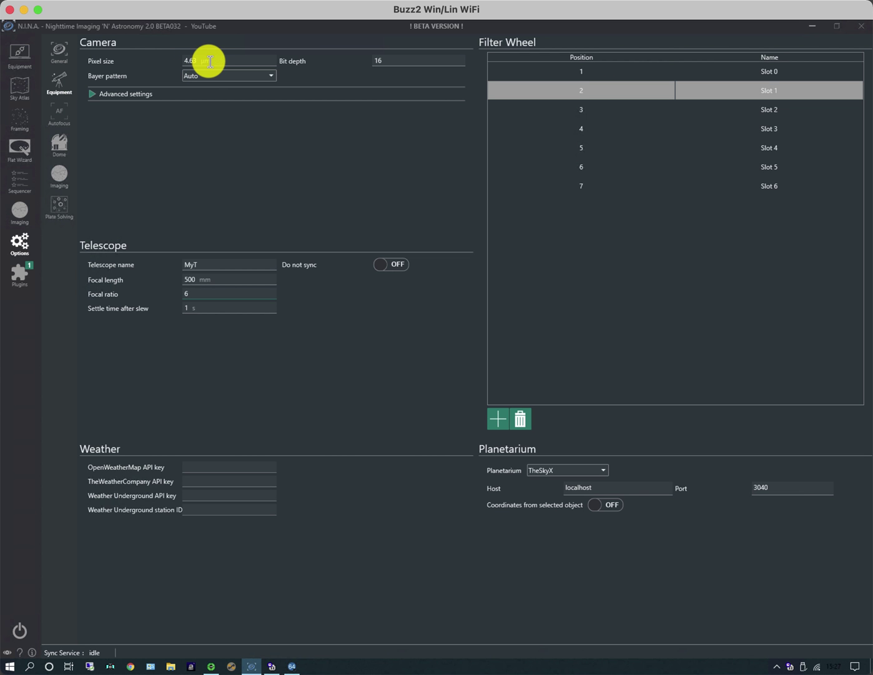
Rename filter Slot 0 to Lum and Slot 1 to Red in the Filter Wheel table.
left_click(742, 70)
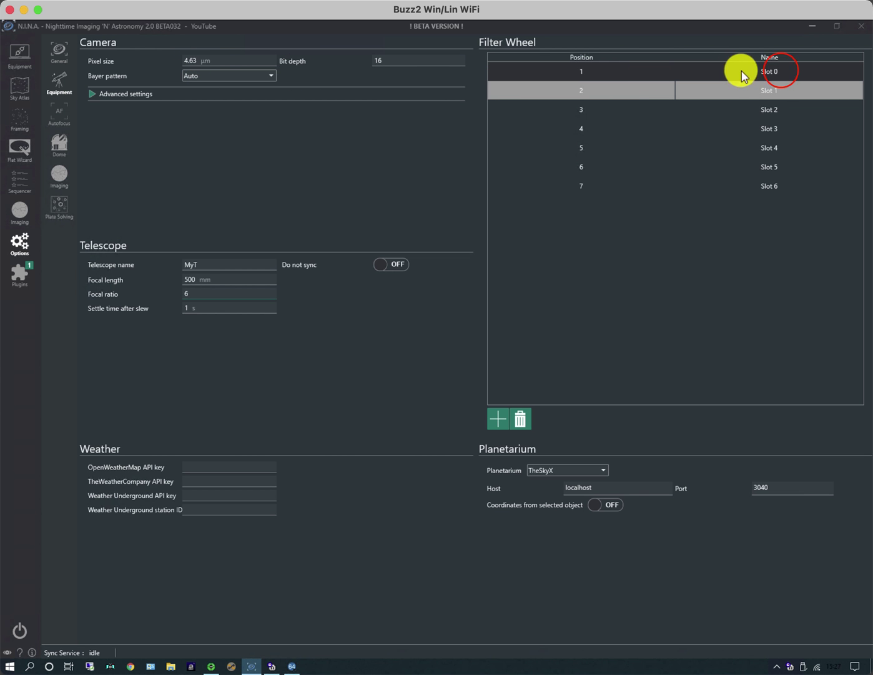
double_click(781, 70)
key("BackSpace")
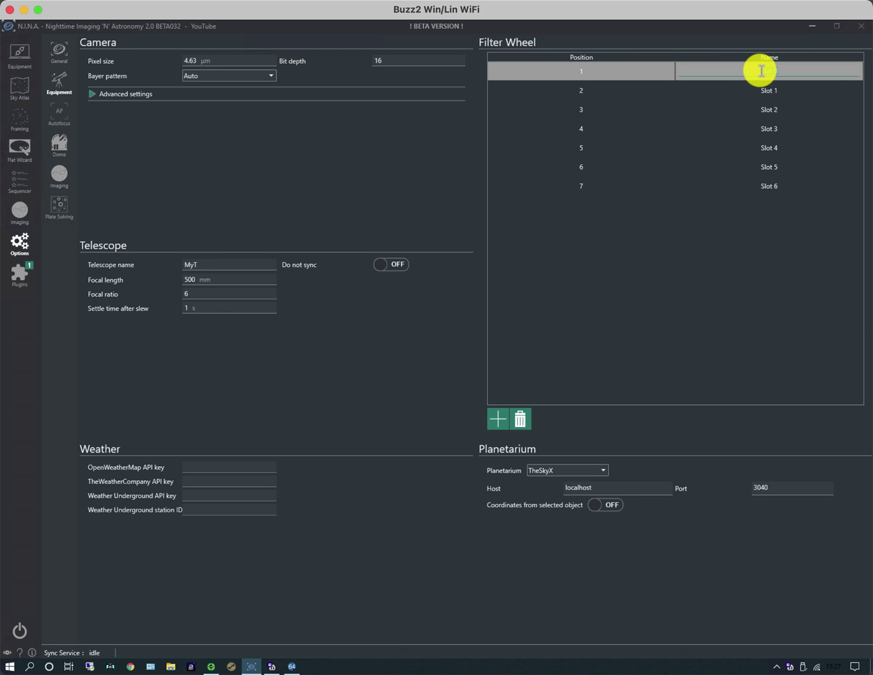
type("Lum")
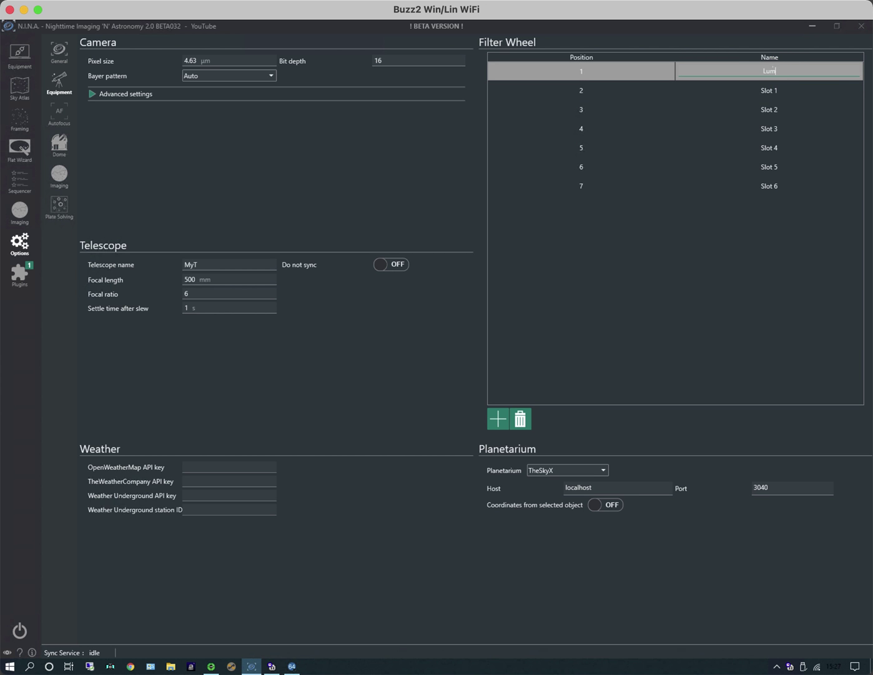
left_click(772, 89)
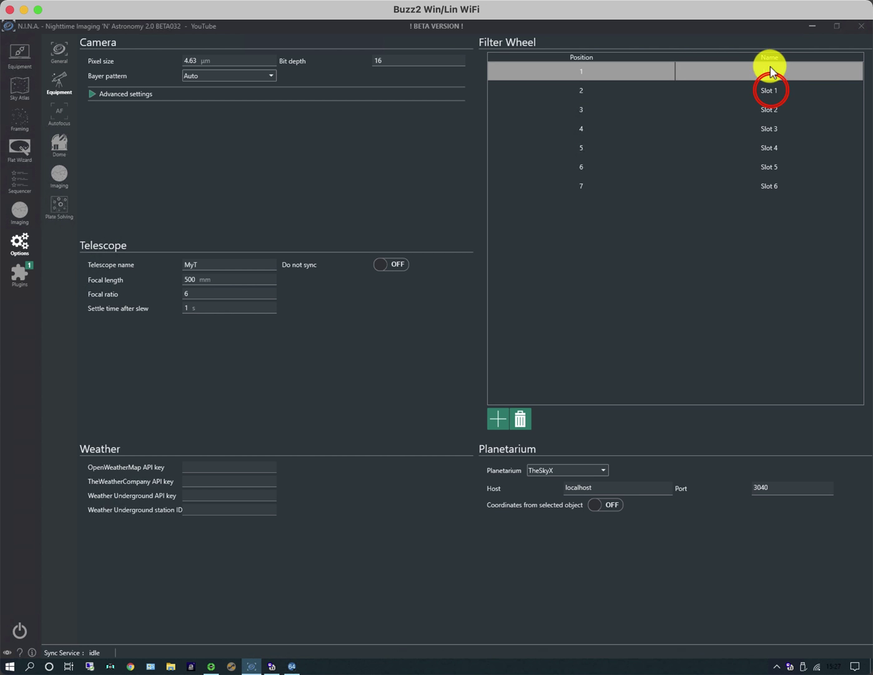
left_click(772, 91)
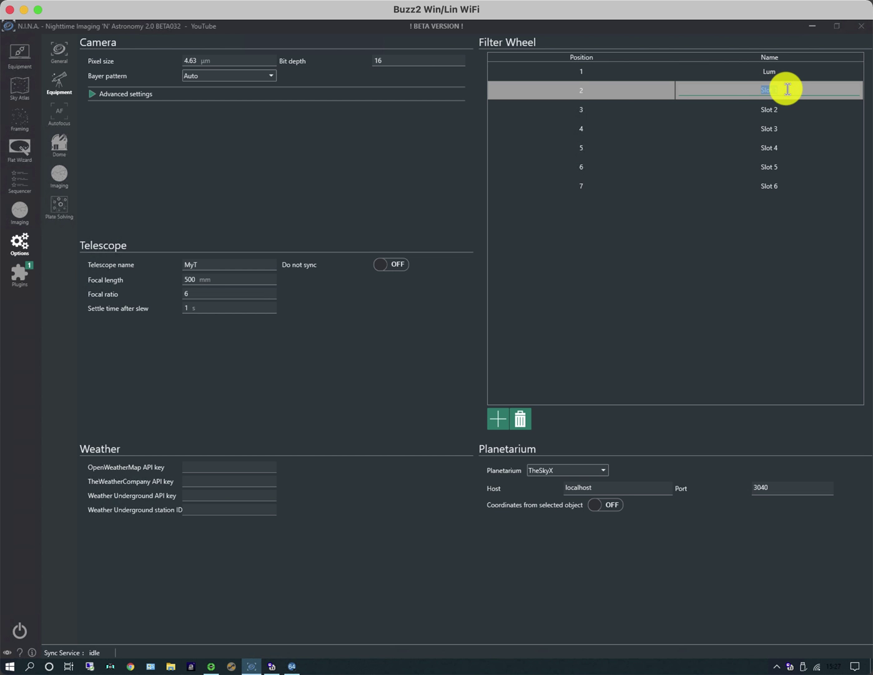
type("Red")
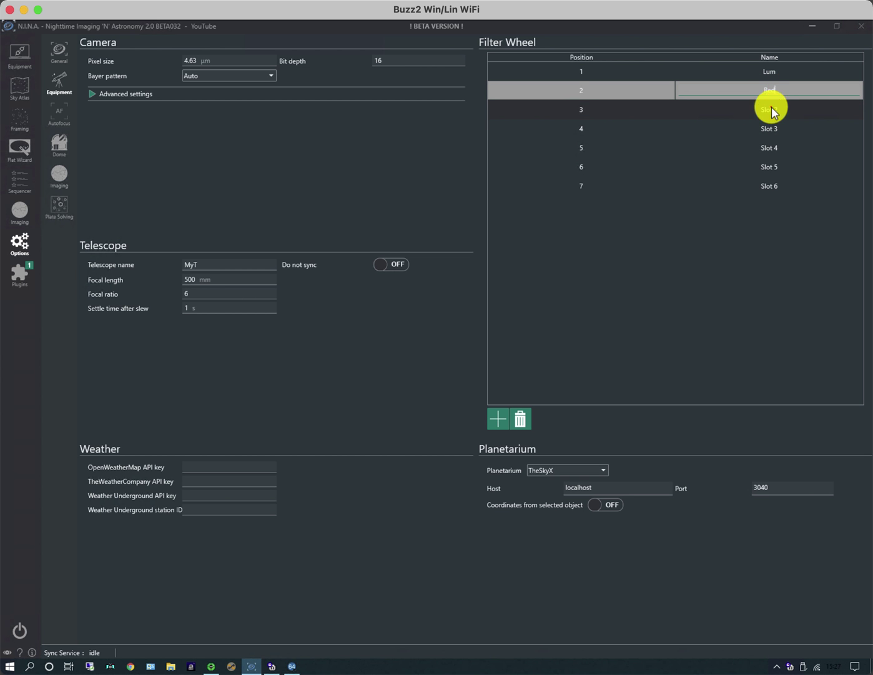
left_click(675, 197)
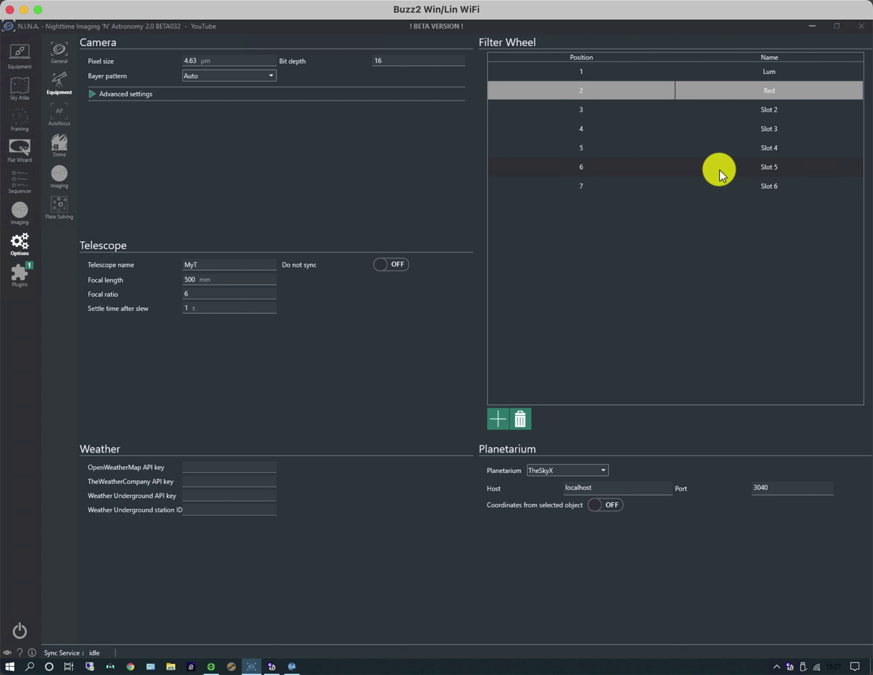
View the filter wheel's filter list on the Equipment page, then return to the equipment options.
left_click(18, 56)
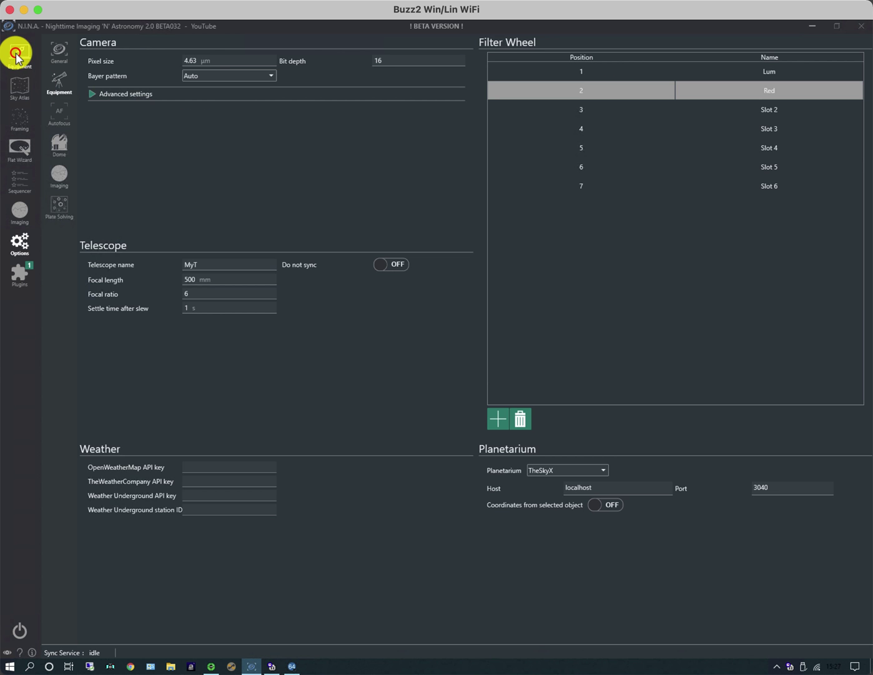
left_click(56, 83)
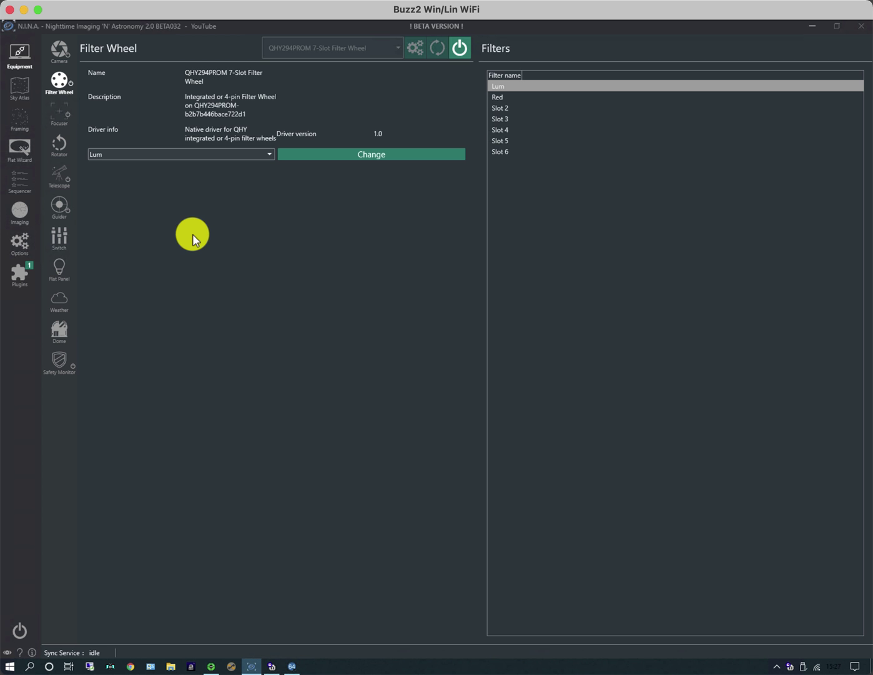
left_click(18, 238)
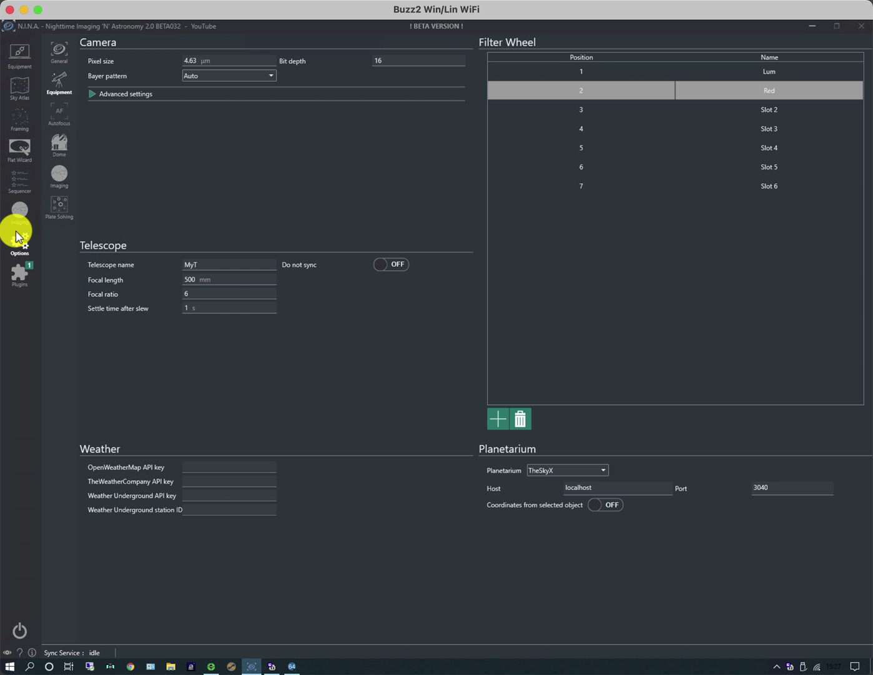
Turn on 'Coordinates from selected object' for the TheSkyX planetarium.
left_click(613, 507)
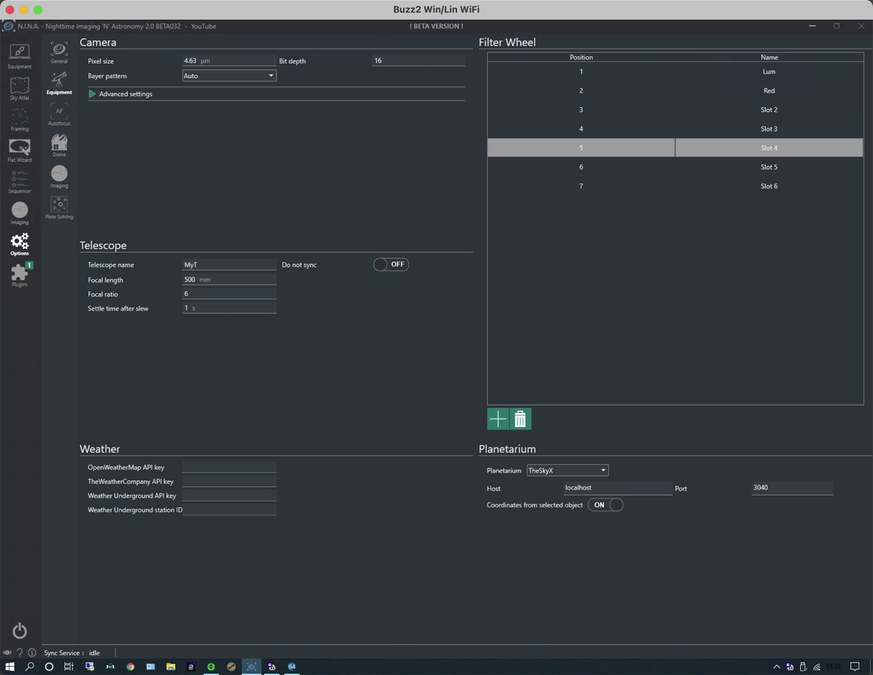
Give the Red filter an autofocus offset of 10, leaving Use filter offsets switched off.
left_click(61, 112)
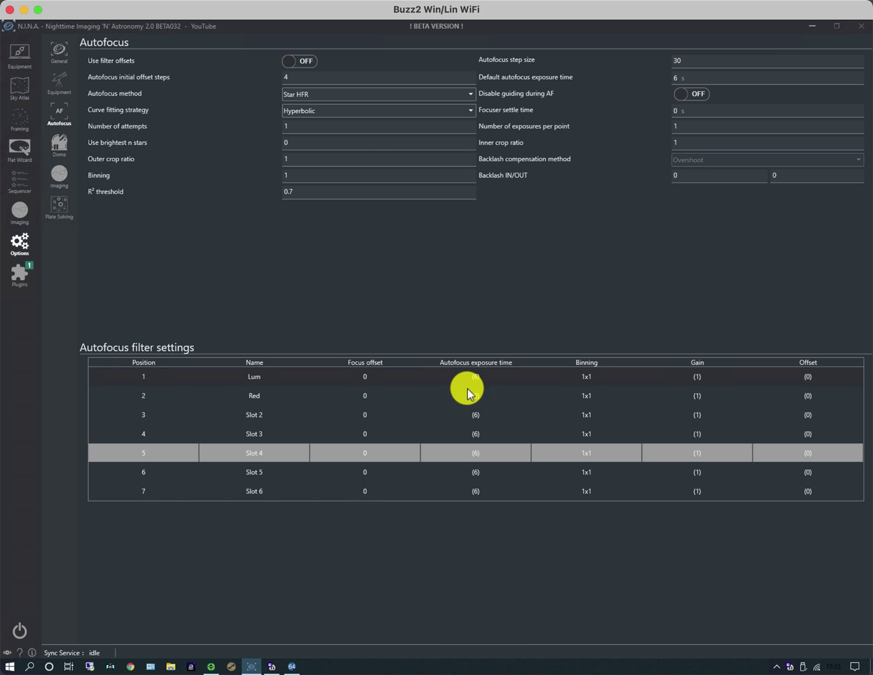
left_click(360, 375)
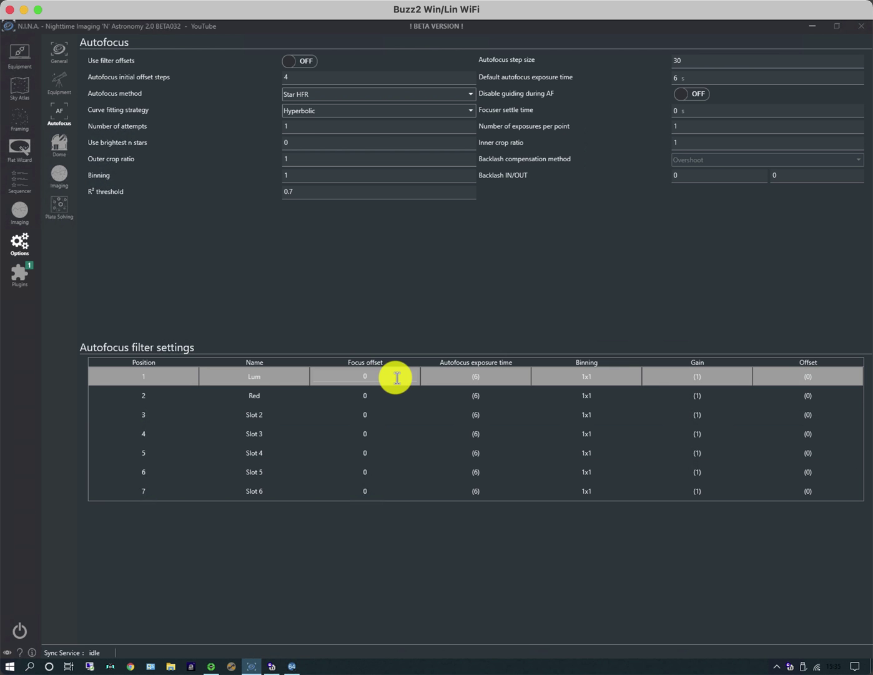
left_click(366, 392)
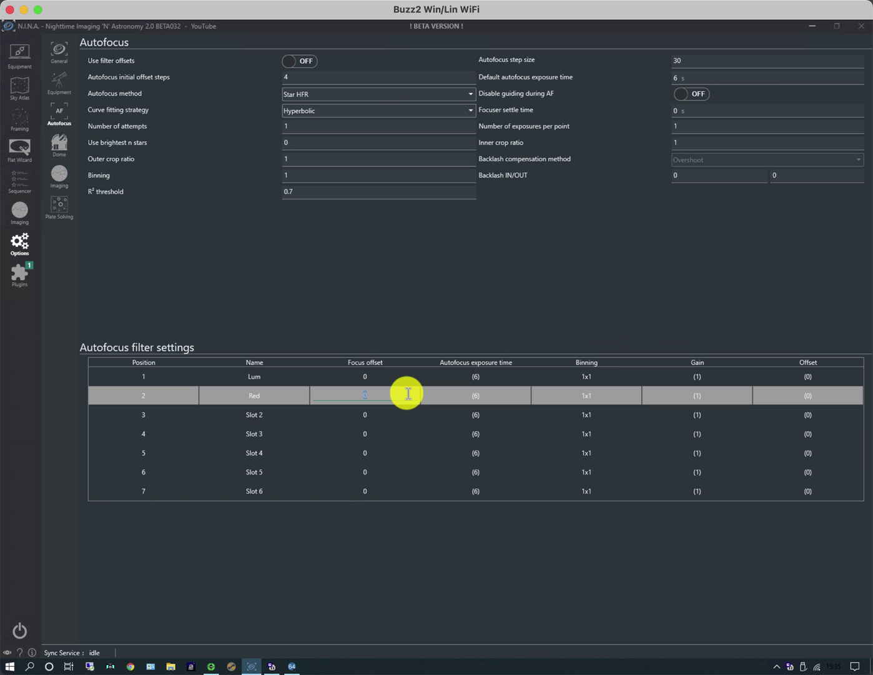
type("10")
left_click(361, 416)
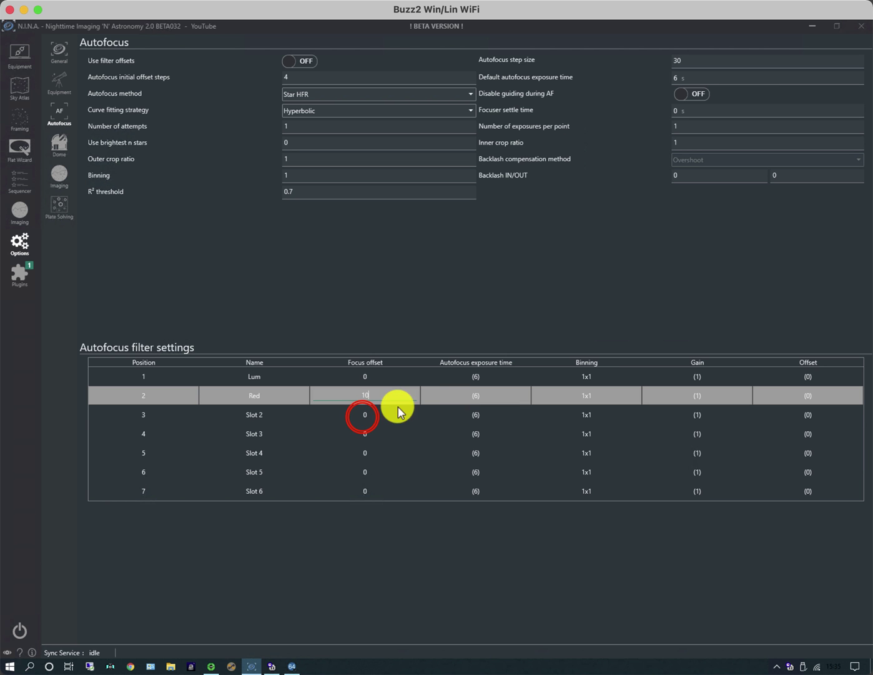
left_click(348, 415)
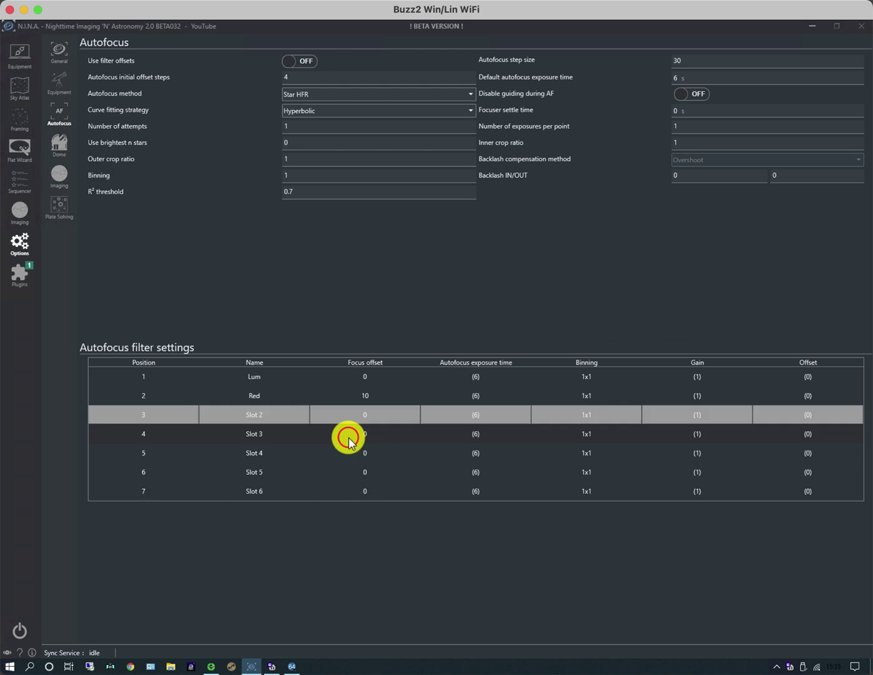
left_click(348, 437)
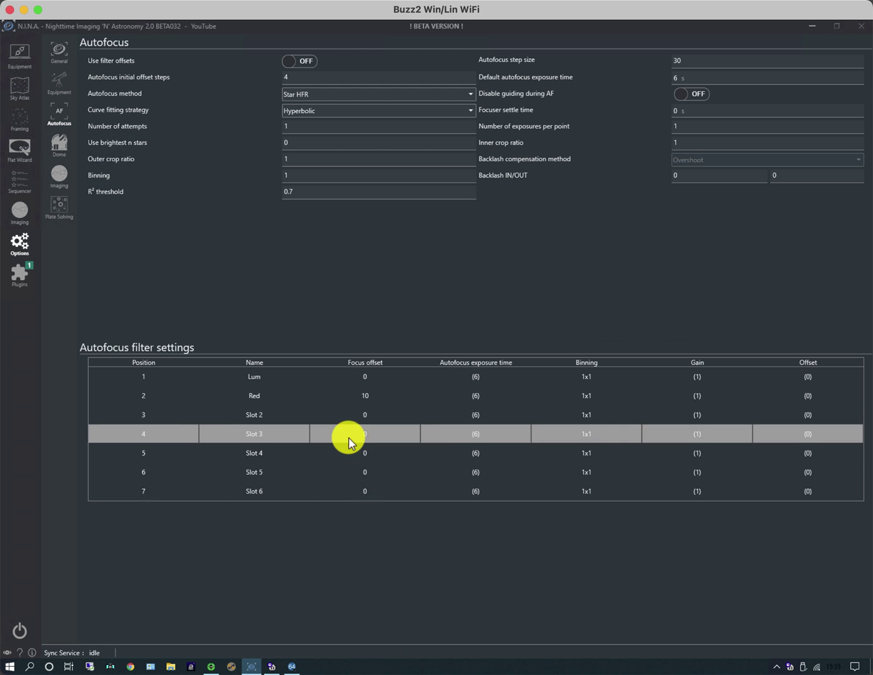
left_click(307, 62)
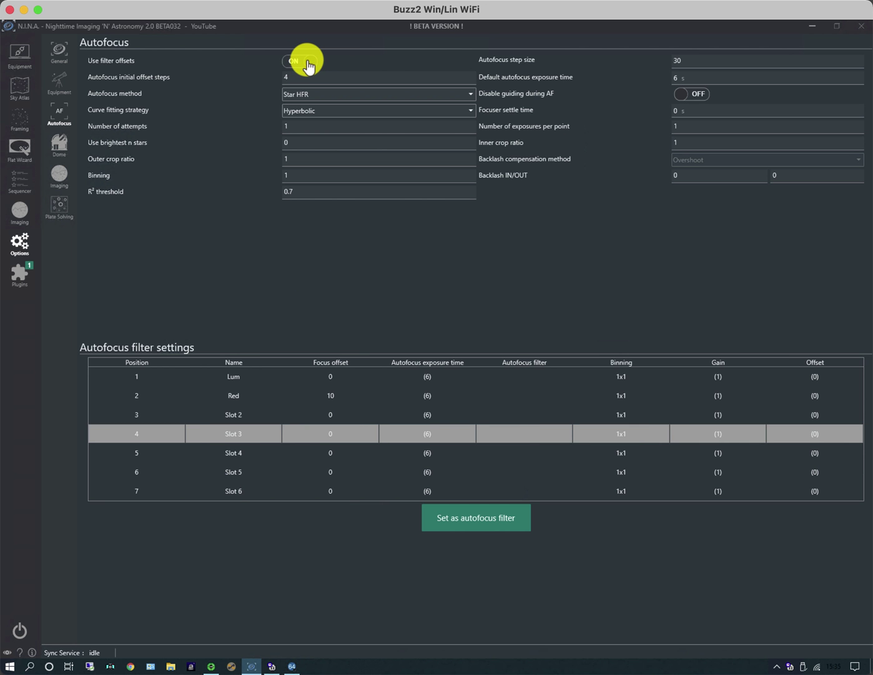
left_click(291, 63)
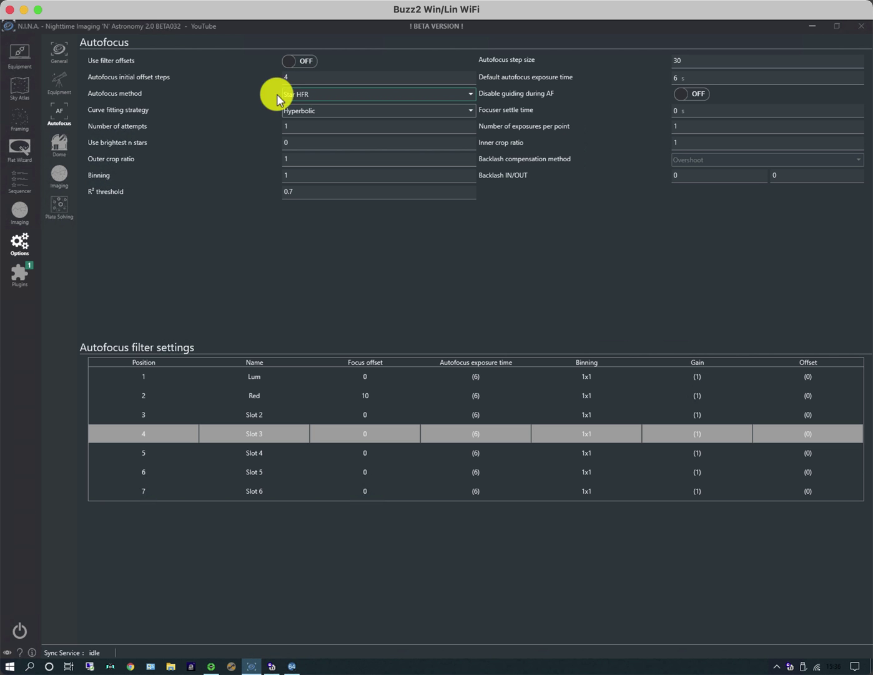
Keep Star HFR as the autofocus method and choose Trends and Hyperbolic curve fitting.
left_click(330, 94)
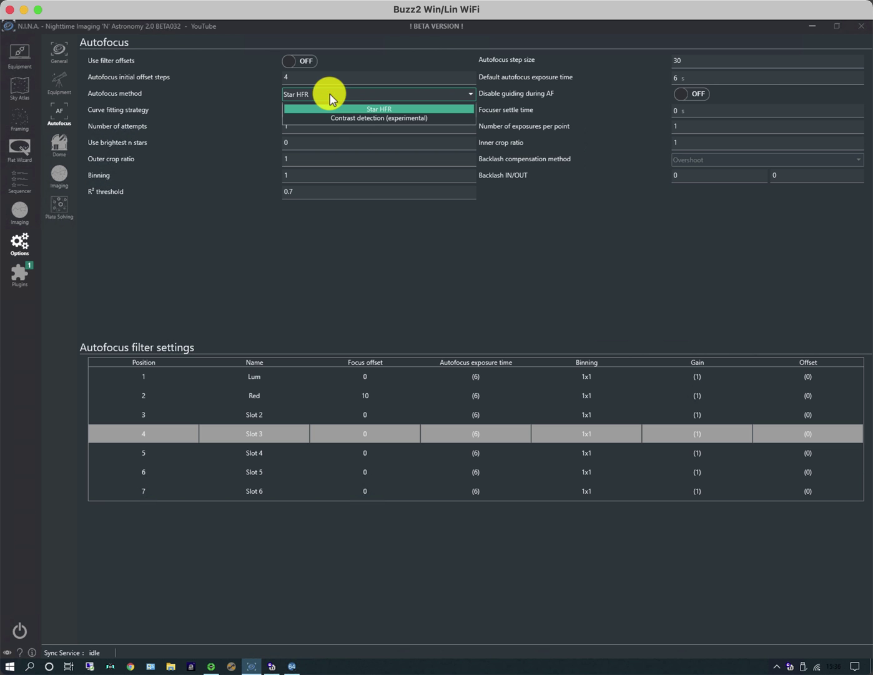
left_click(363, 119)
left_click(325, 95)
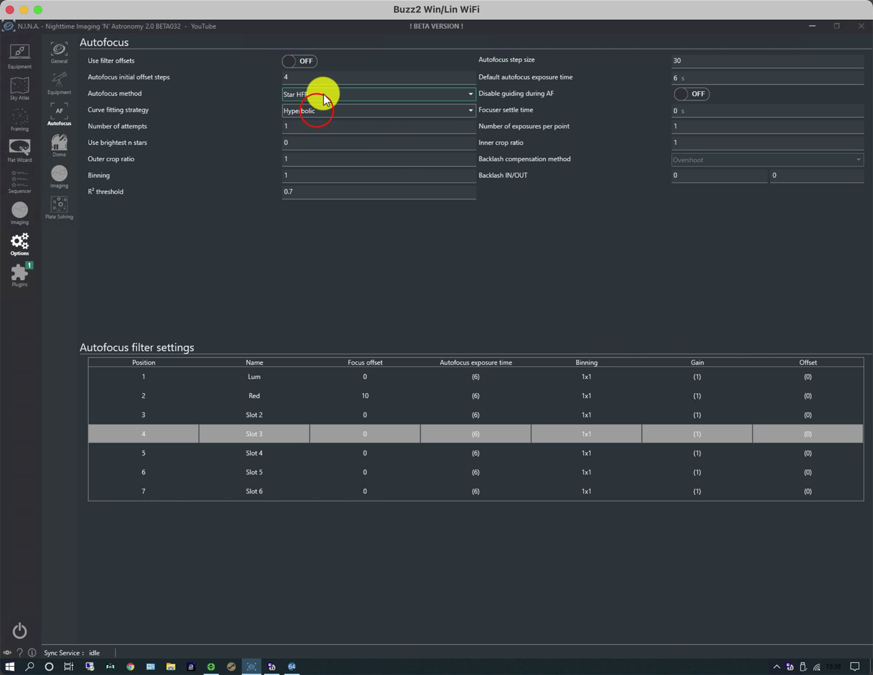
left_click(318, 110)
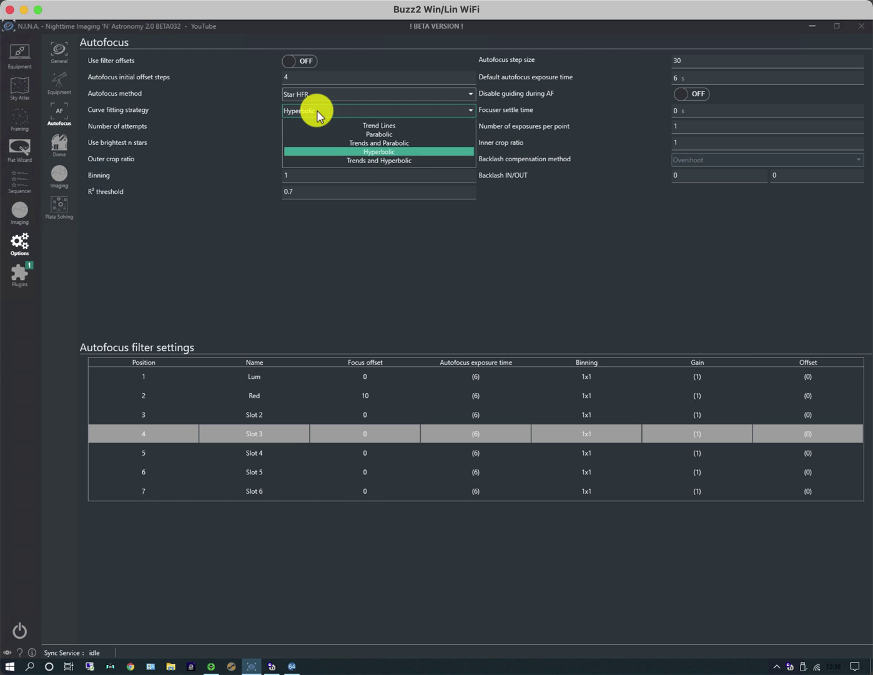
left_click(372, 161)
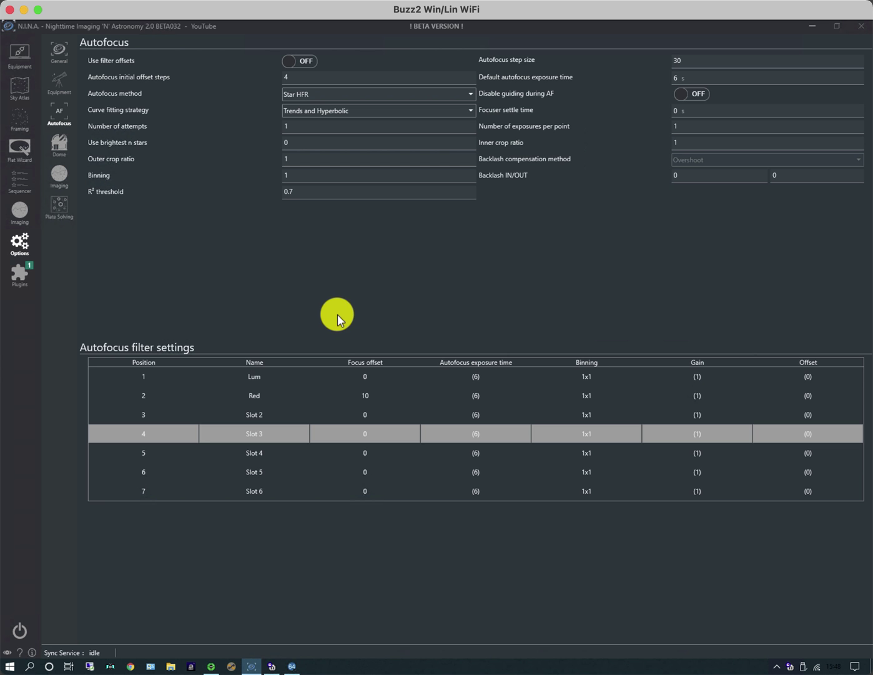
Set autofocus attempts to 2, brightest stars to 50 and binning to 2.
left_click(289, 126)
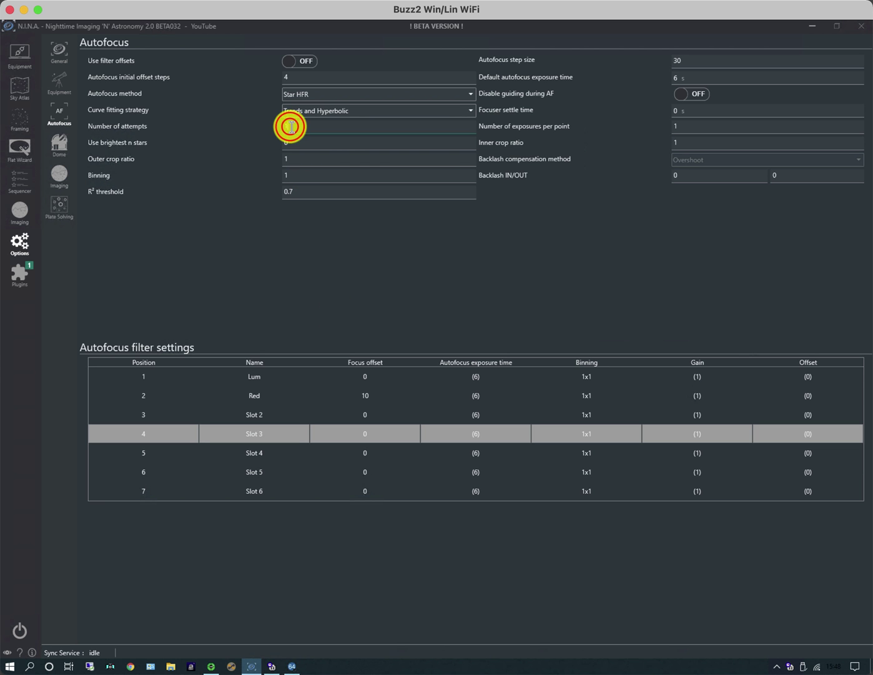
type("2")
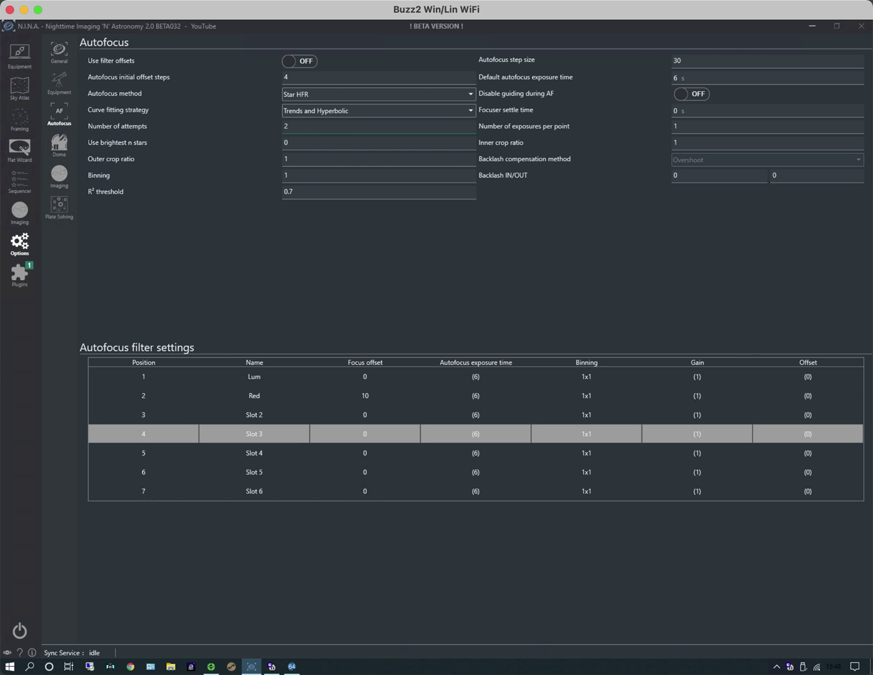
left_click(293, 145)
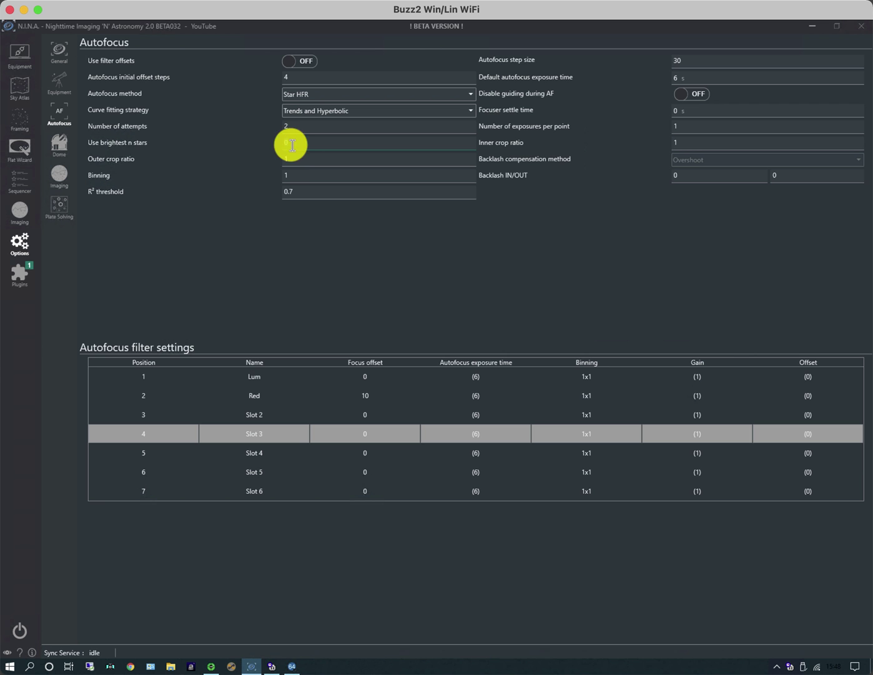
type("50")
left_click(294, 174)
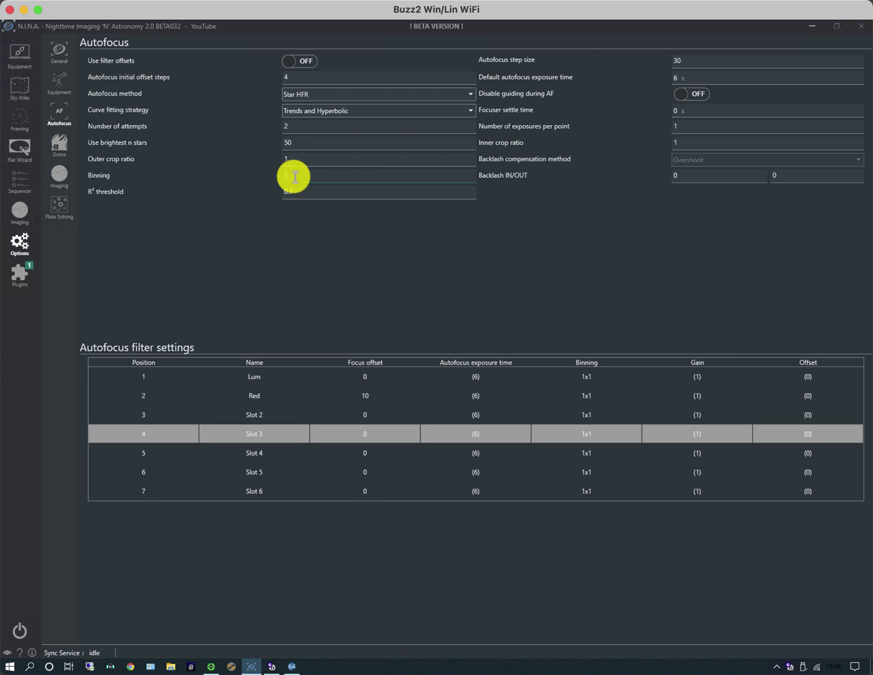
type("2")
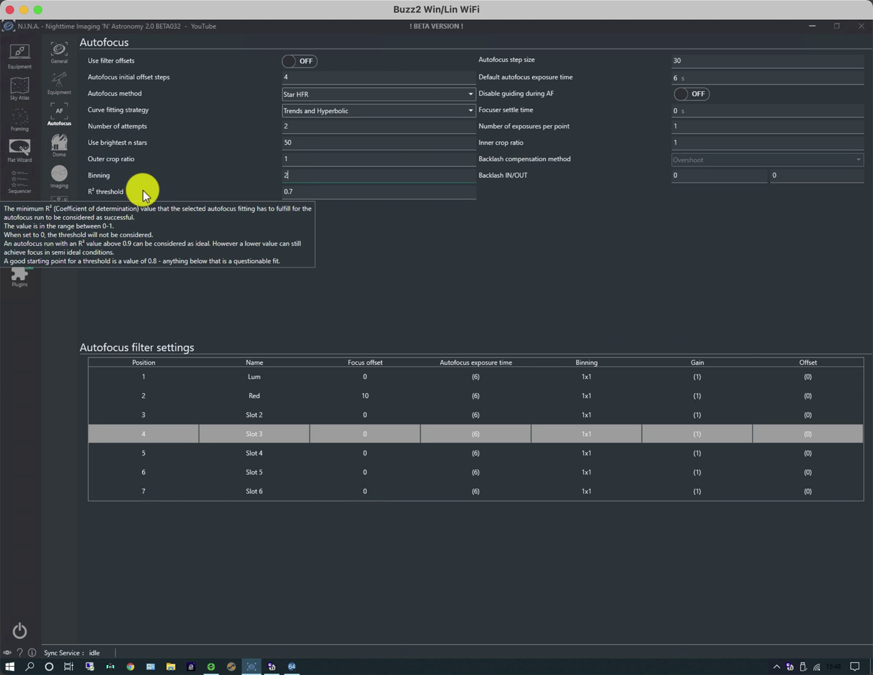
mouse_move(295, 194)
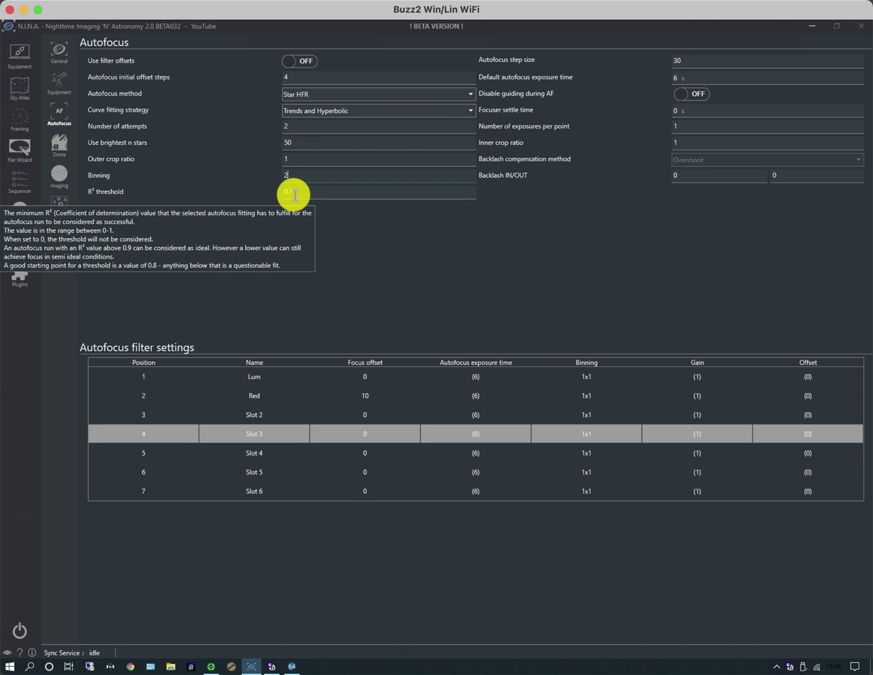
Review step size and initial offset steps, then turn on Disable guiding during AF.
left_click(676, 59)
left_click(289, 77)
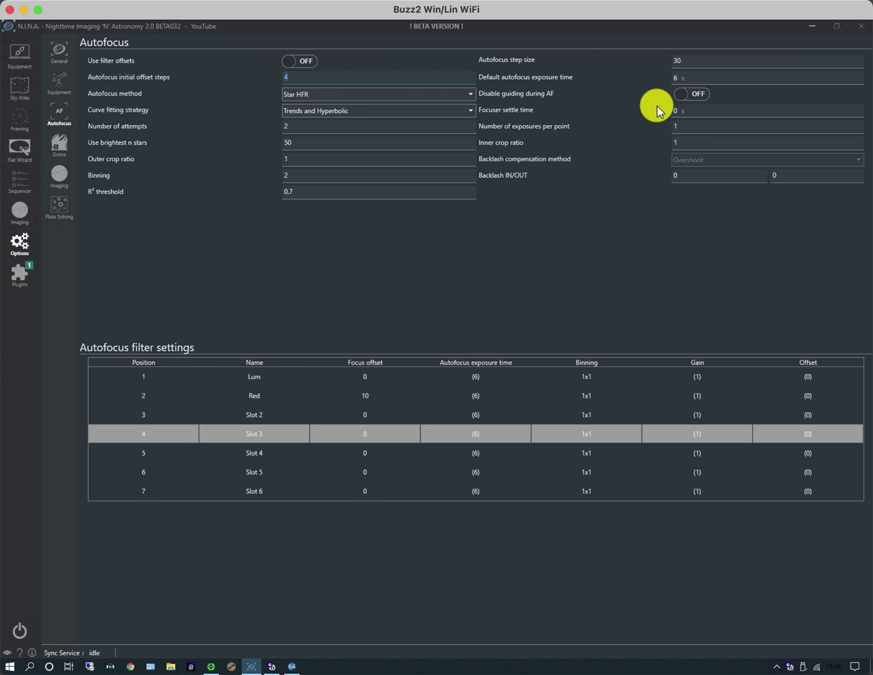
left_click(703, 93)
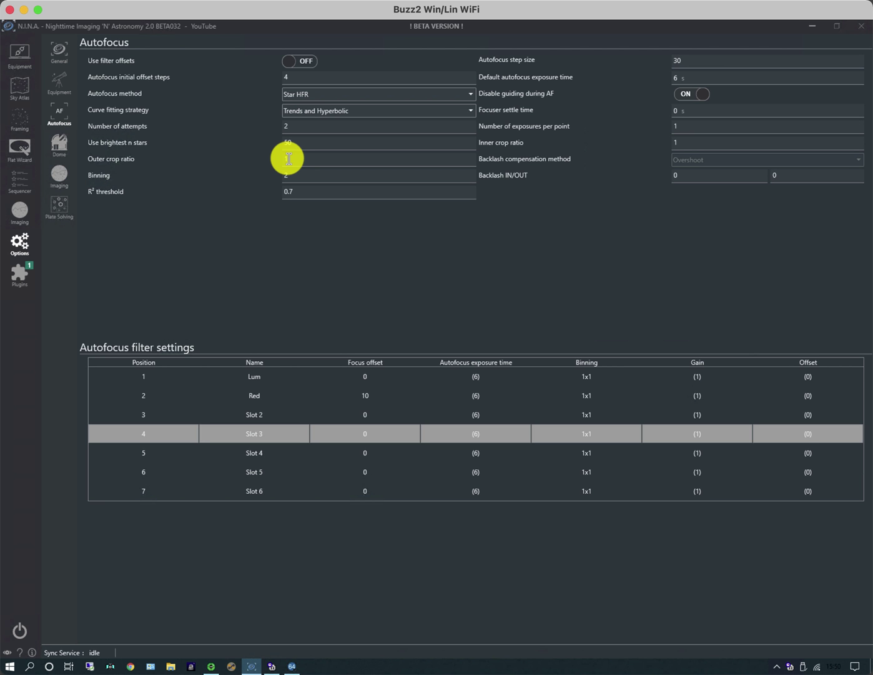
Enter 0.5 as the inner crop ratio and 0.9 as the outer crop ratio.
double_click(680, 142)
type("0.5")
left_click(298, 157)
type("0.9")
key("Tab")
Correct the autofocus inner crop ratio to 0.2.
left_click(682, 142)
left_click(684, 140)
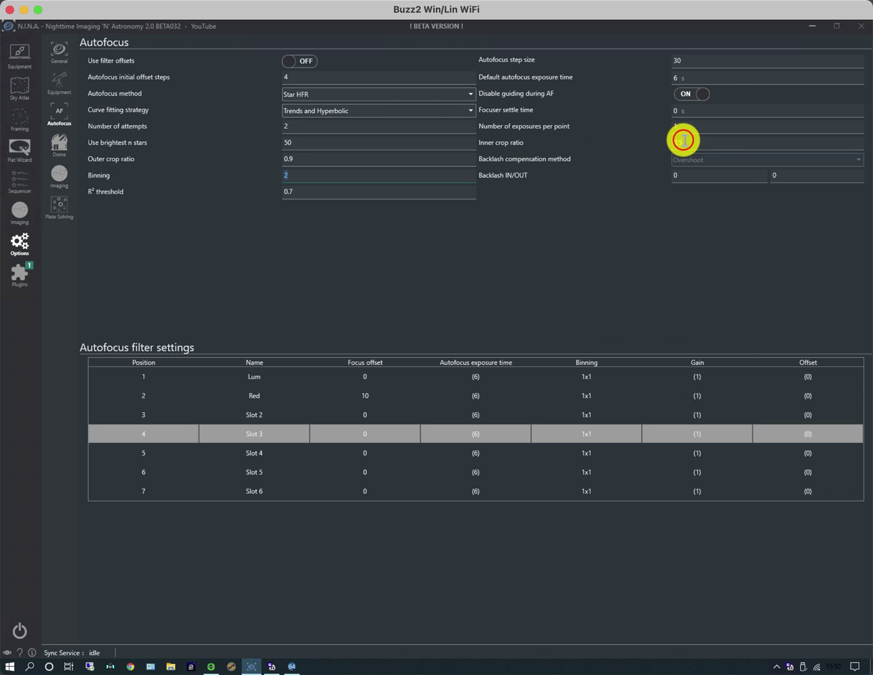
key("BackSpace")
key("BackSpace")
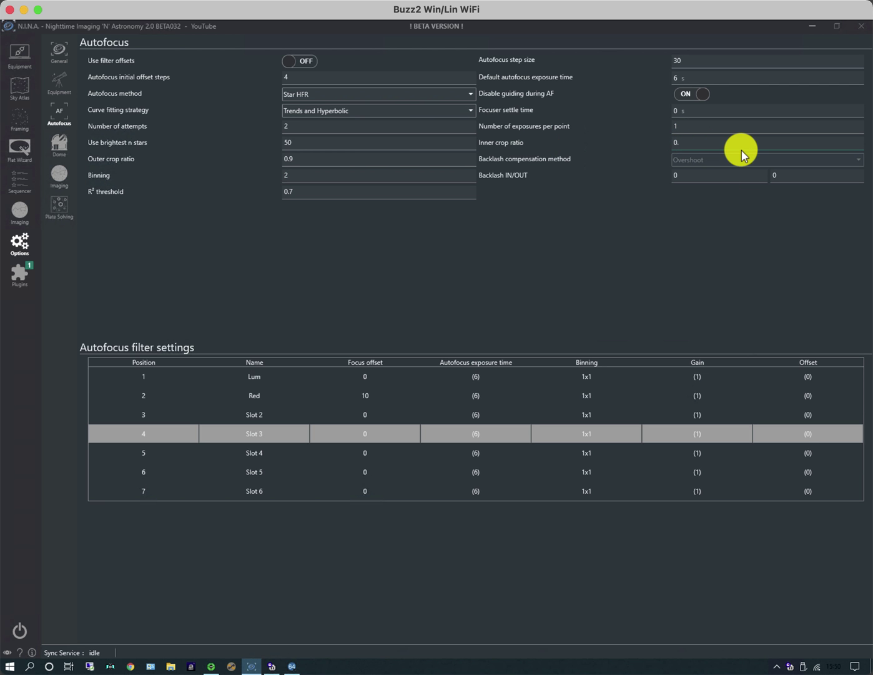
type(".2")
left_click(315, 160)
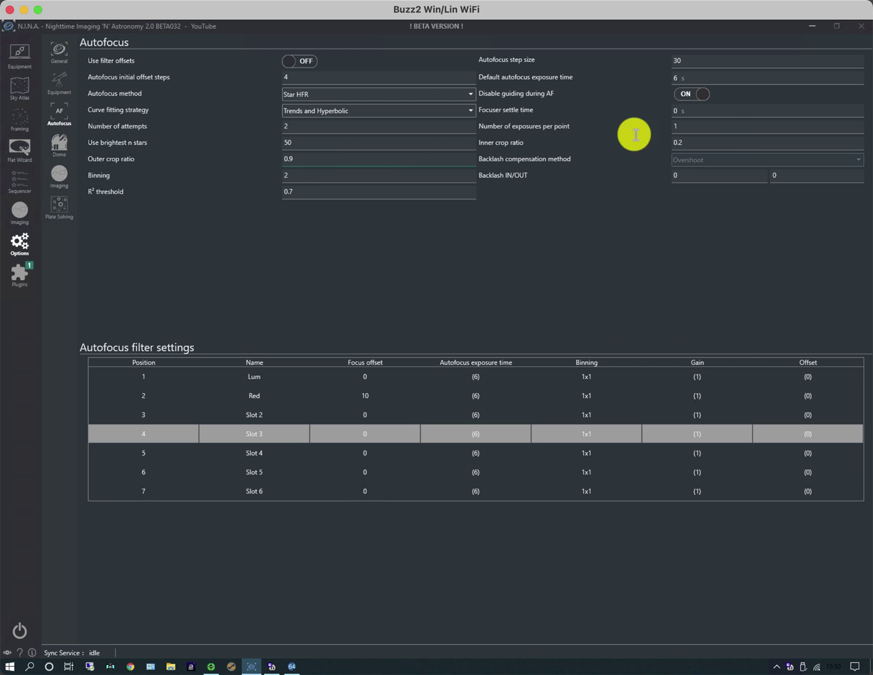
left_click(689, 142)
key("BackSpace")
type("1")
left_click(373, 164)
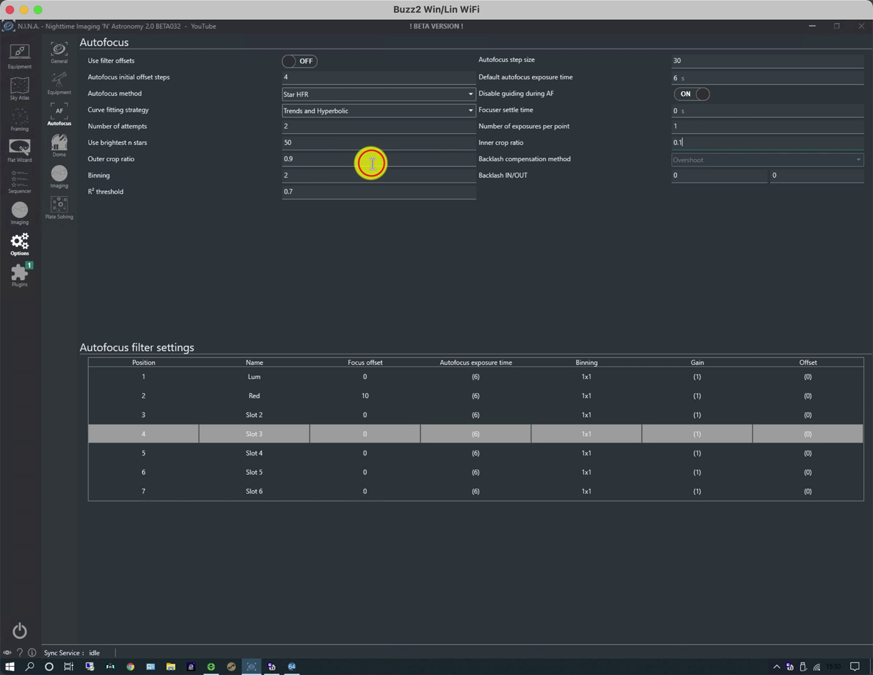
left_click(686, 141)
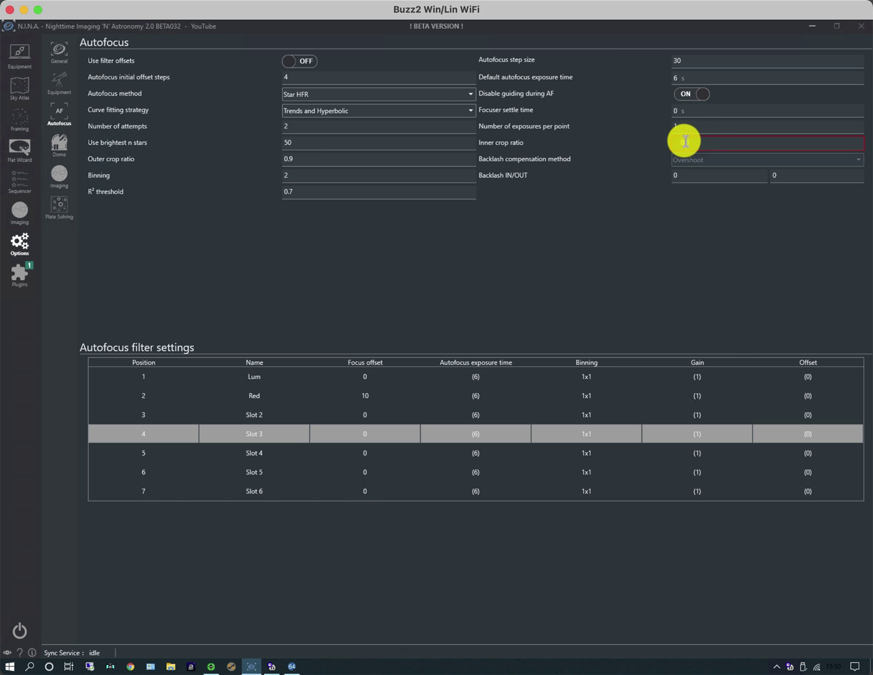
double_click(686, 141)
type("2")
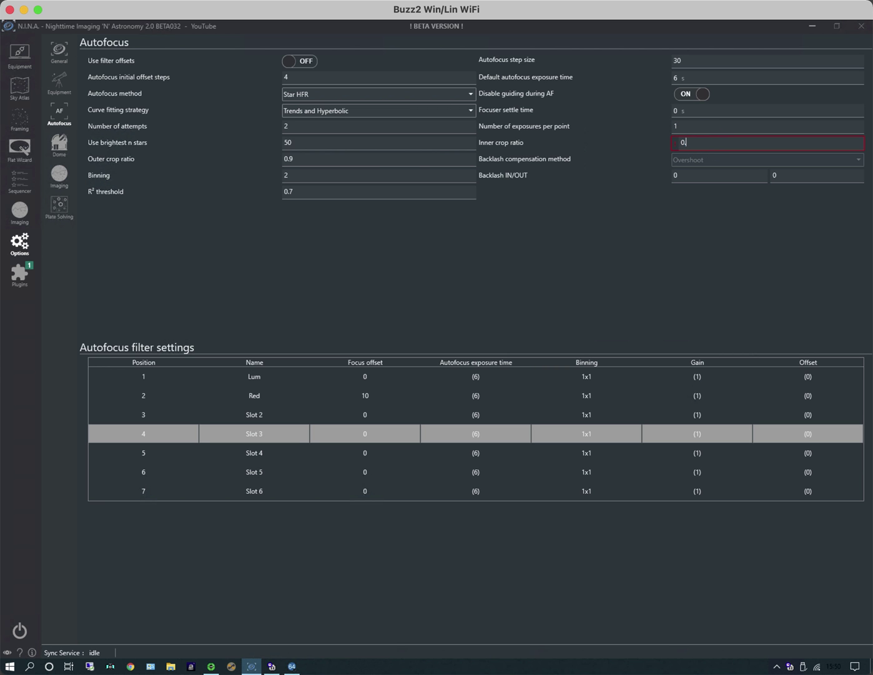
left_click(410, 158)
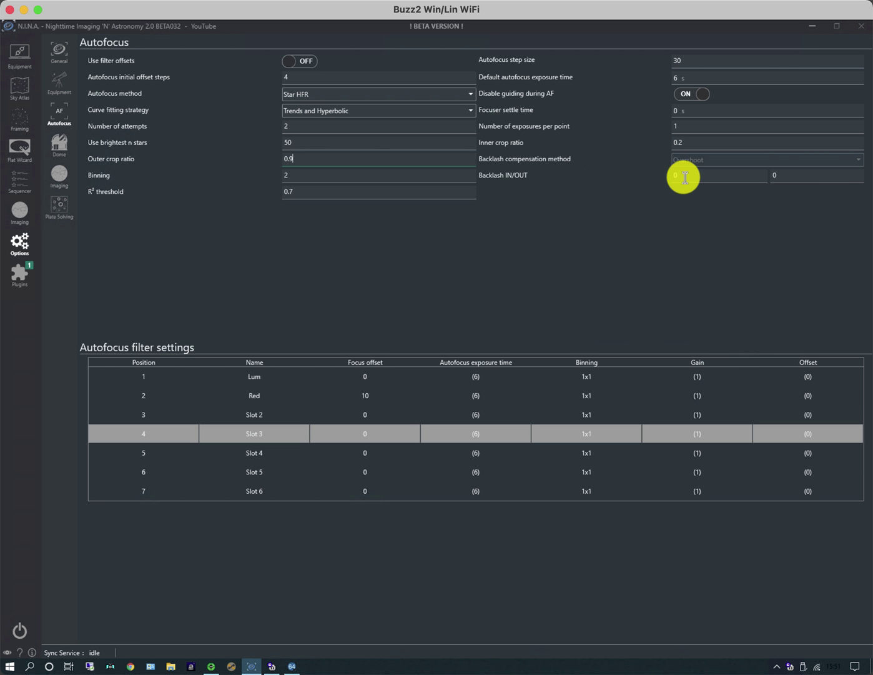
left_click(786, 174)
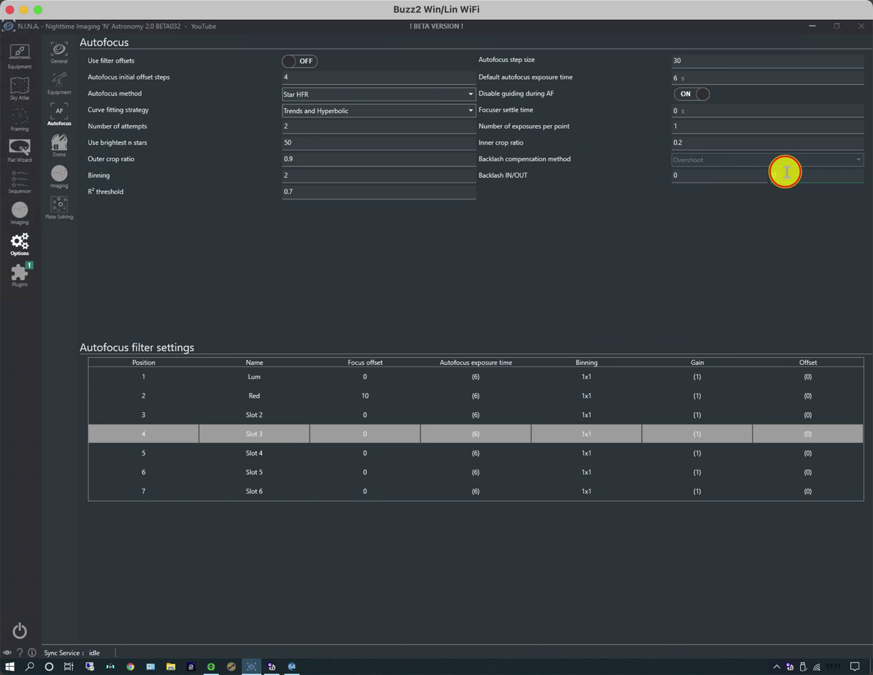
type("100")
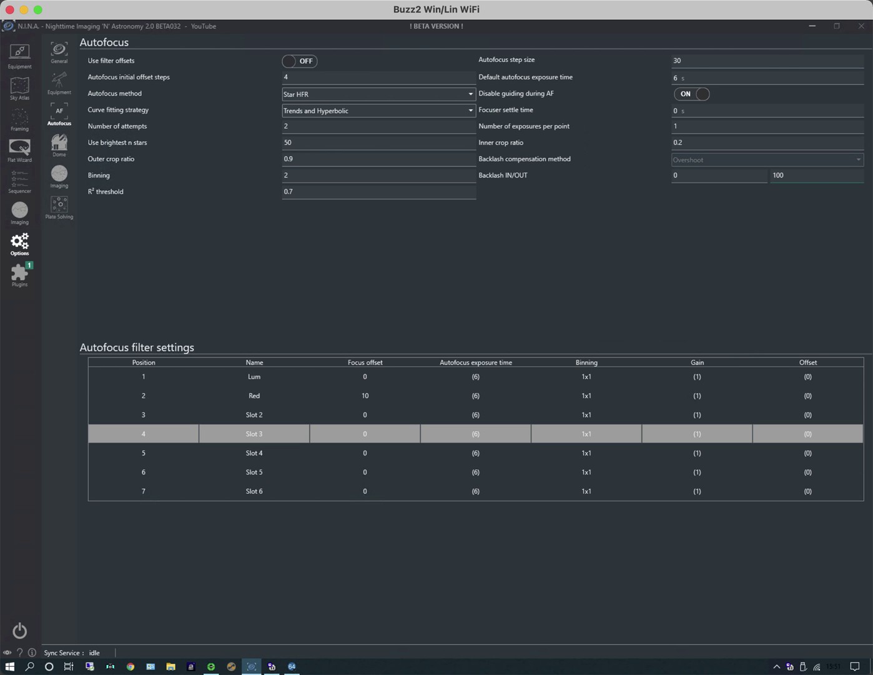
key("BackSpace")
key("BackSpace")
key("BackSpace")
type("0")
left_click(557, 245)
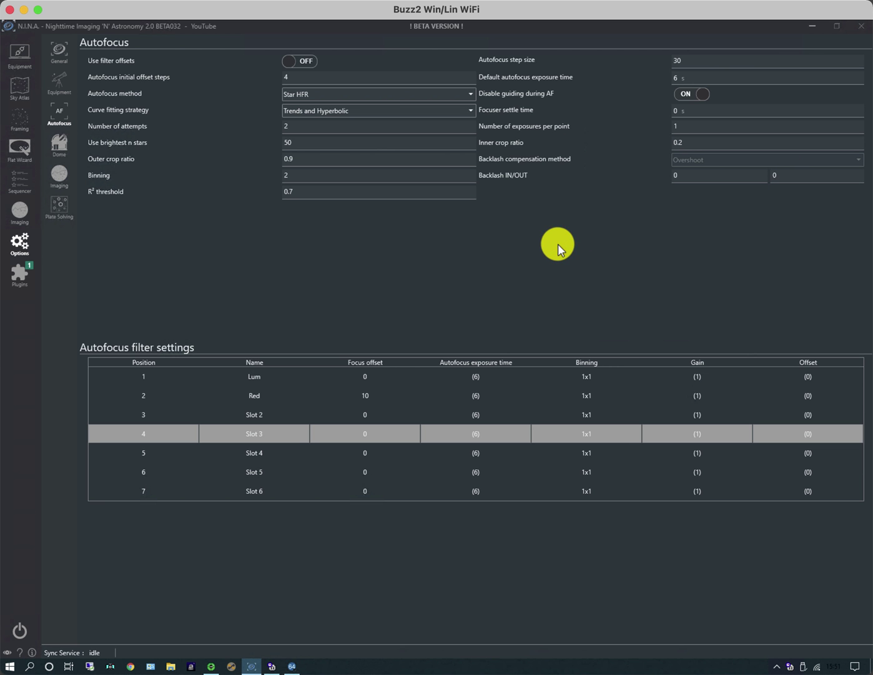
mouse_move(156, 187)
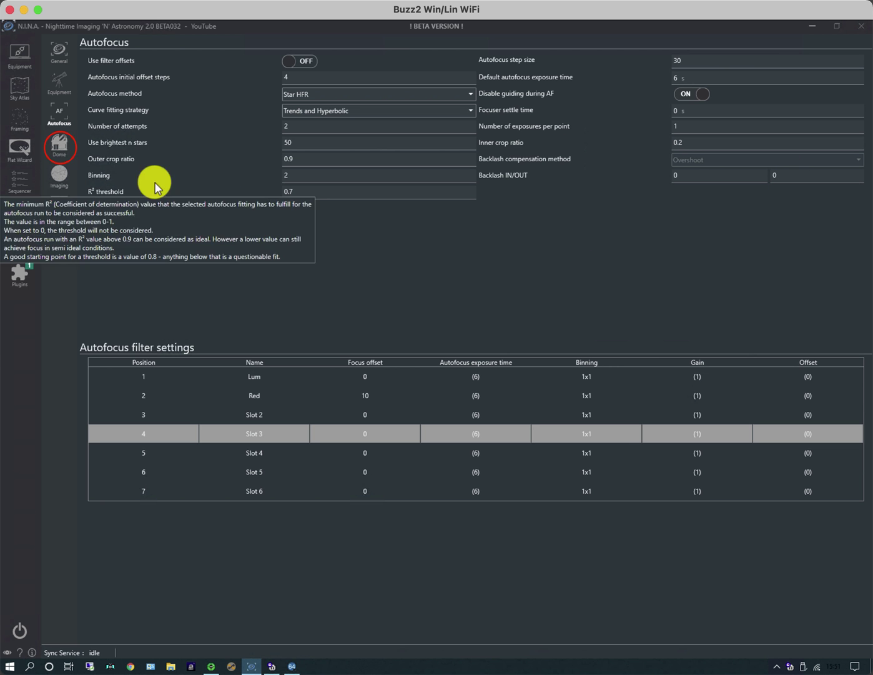
On the Imaging options page, clear the existing image file pattern.
left_click(60, 149)
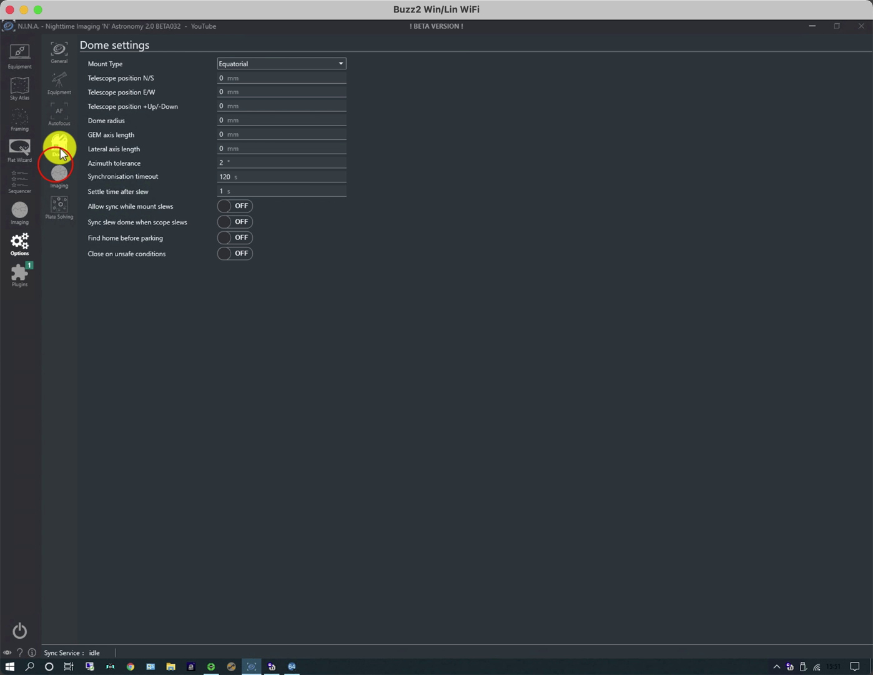
left_click(58, 170)
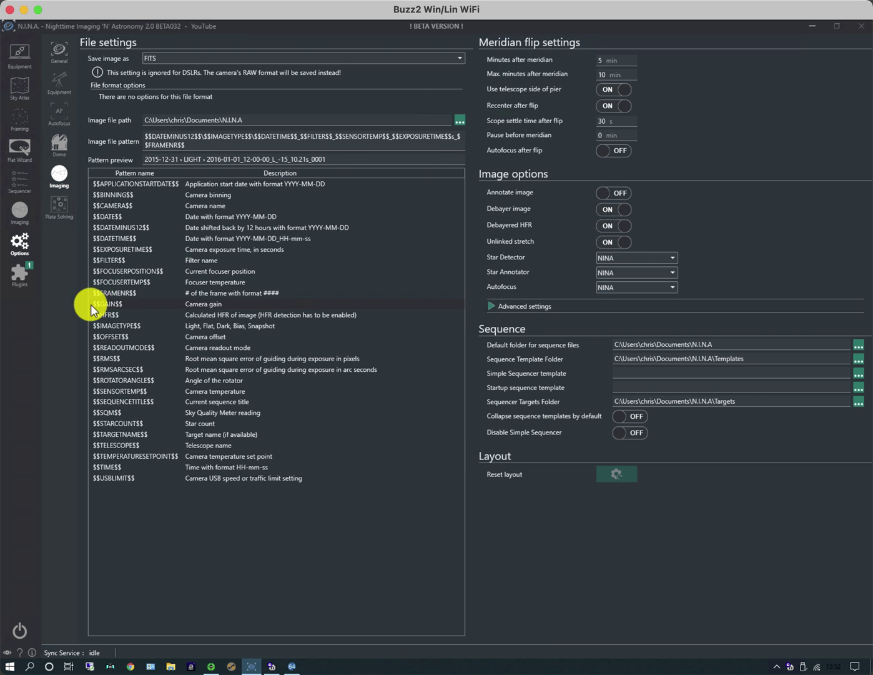
left_click(253, 134)
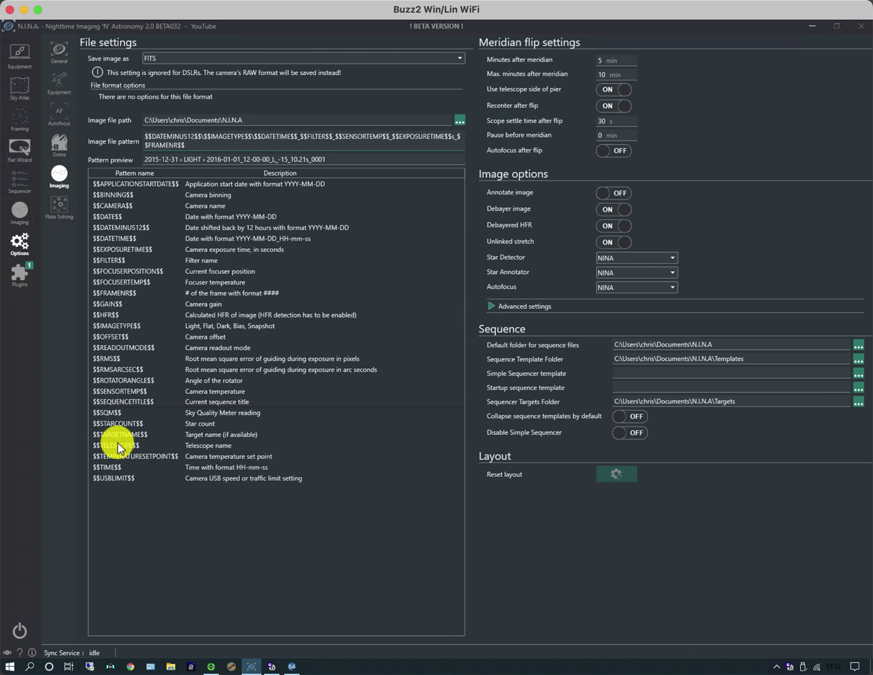
left_click(104, 467)
double_click(103, 467)
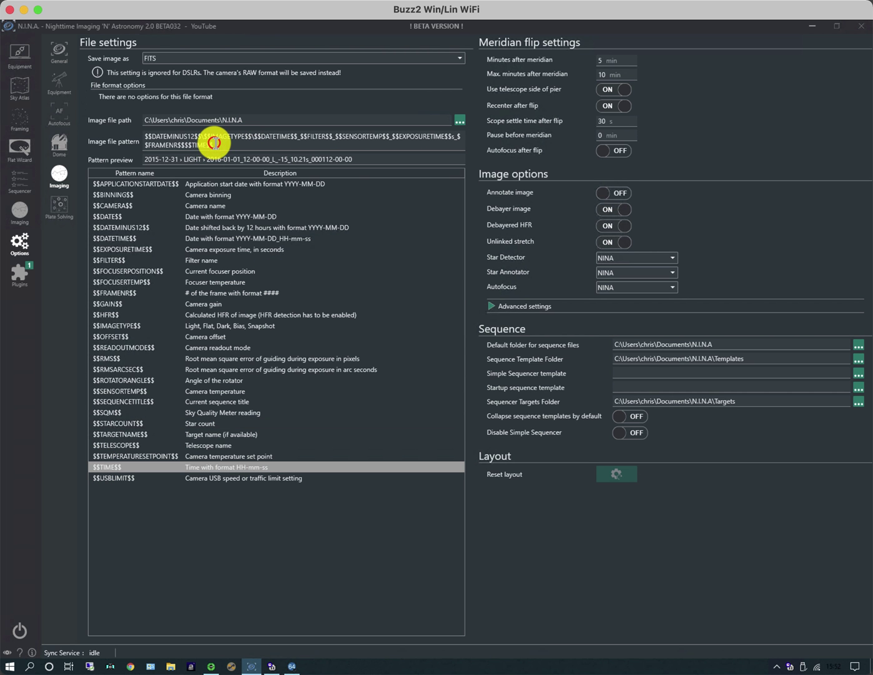
left_click_drag(217, 145, 129, 133)
key("BackSpace")
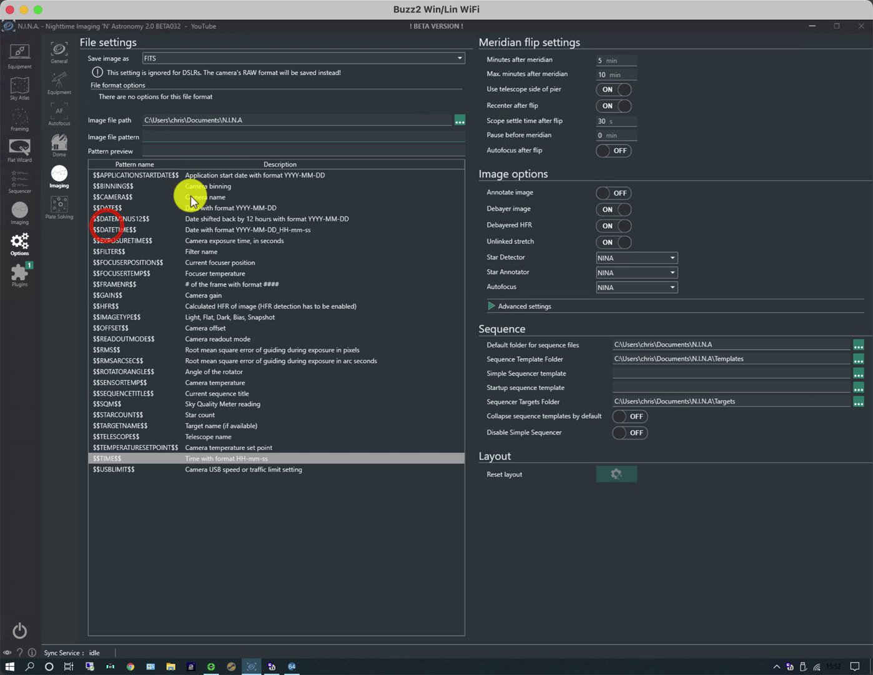
Build the file pattern from $$DATETIME$$, $$EXPOSURETIME$$, $$HFR$$ and $$RMSARCSEC$$.
left_click(109, 230)
double_click(109, 230)
double_click(111, 240)
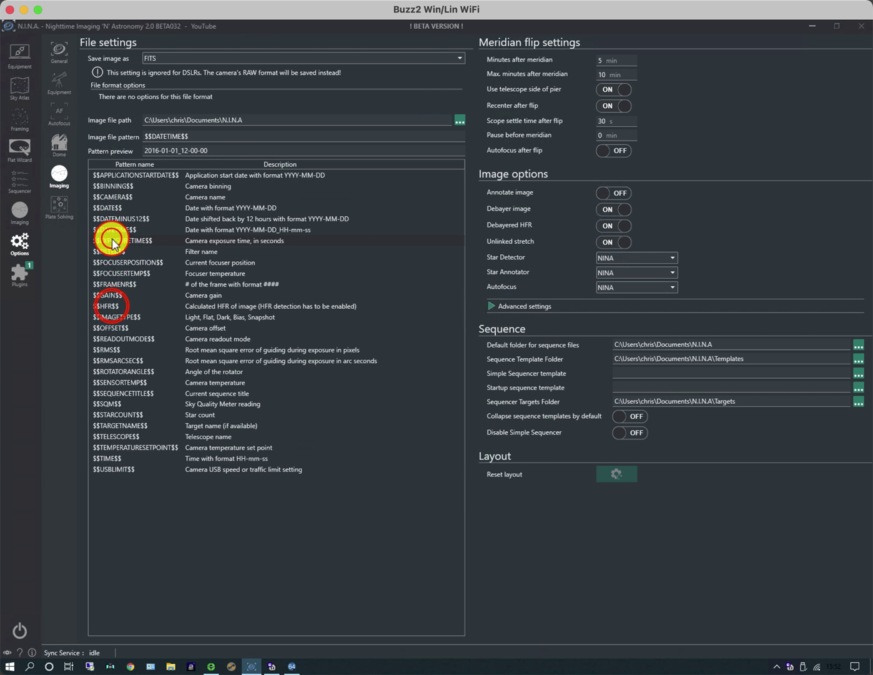
double_click(111, 306)
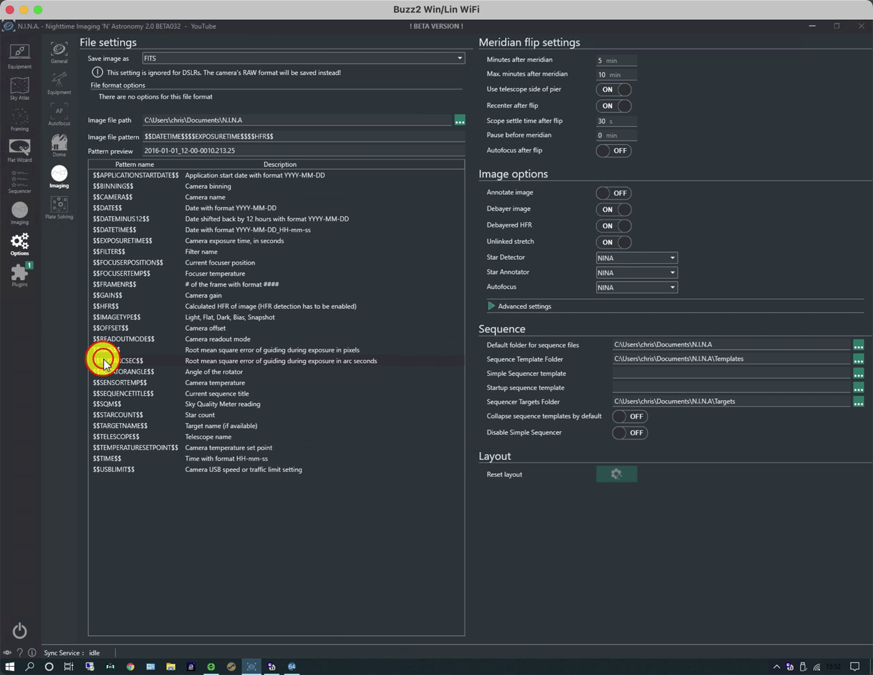
double_click(103, 360)
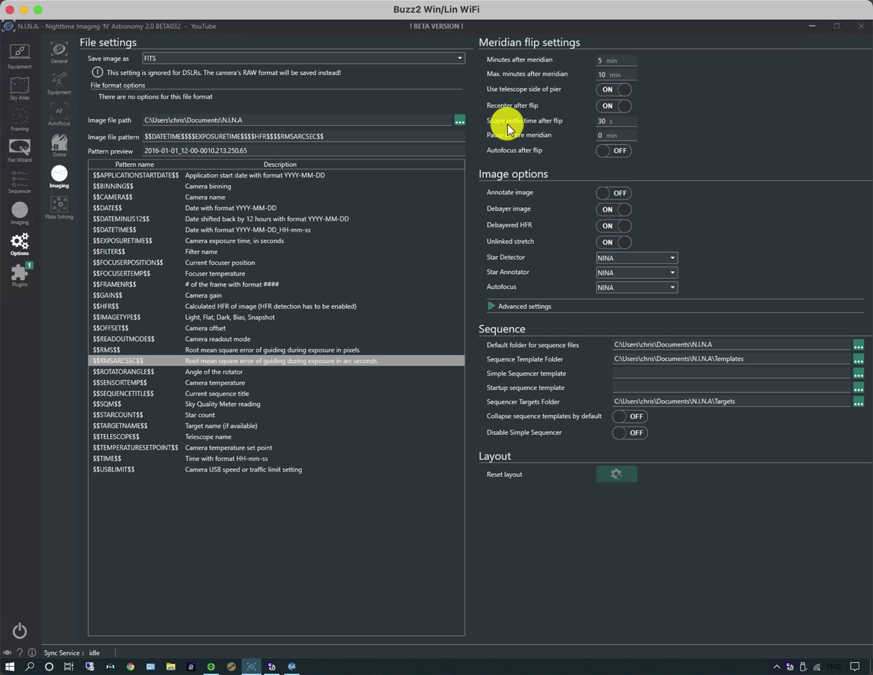
Change the meridian flip scope settle time from 30 to 1 s.
left_click(610, 121)
left_click(606, 133)
In Plate Solving, make Local plate solver the blind solver and show its settings.
left_click(60, 205)
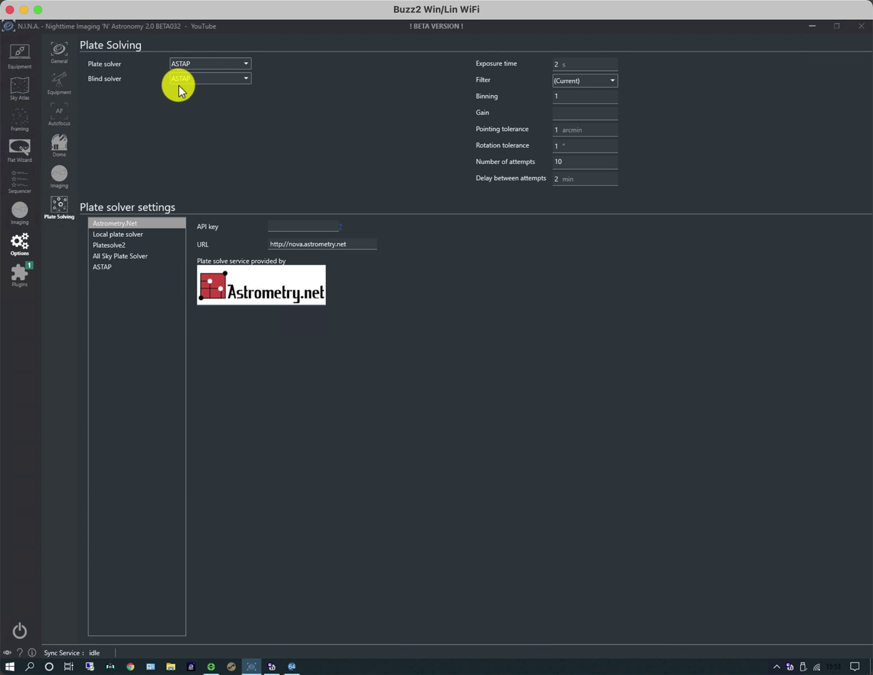
left_click(210, 79)
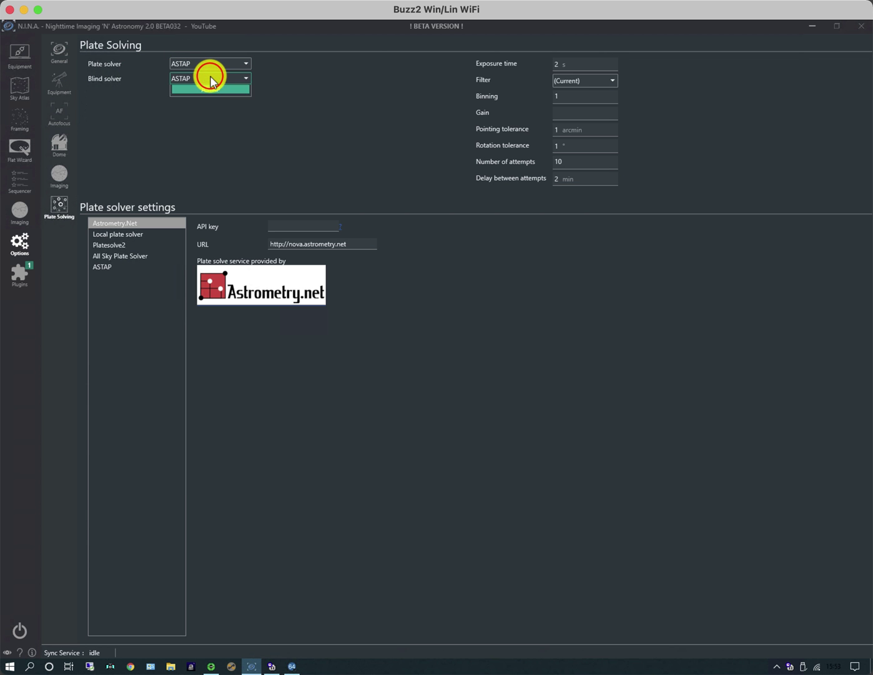
left_click(208, 101)
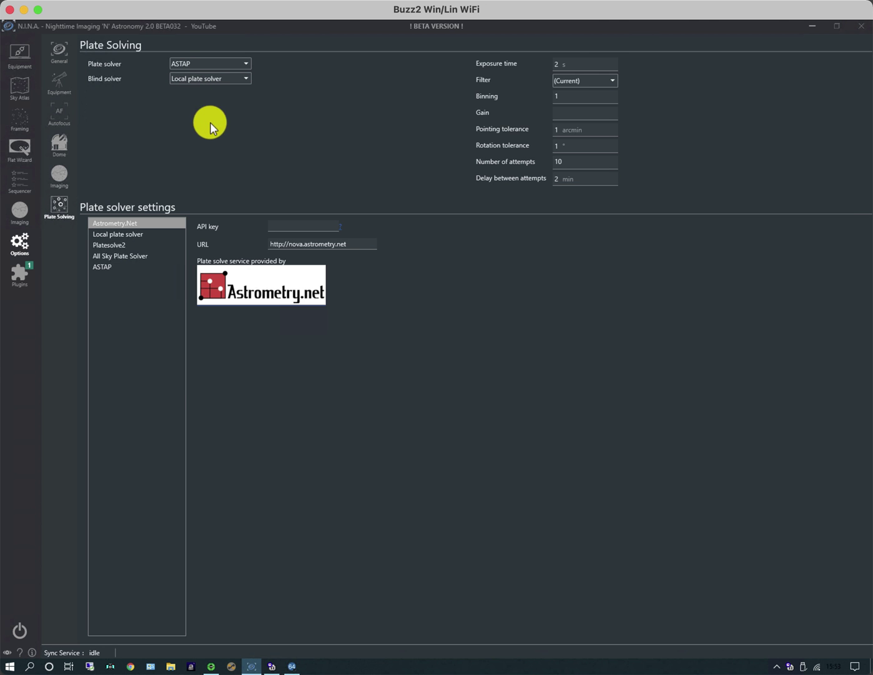
left_click(114, 235)
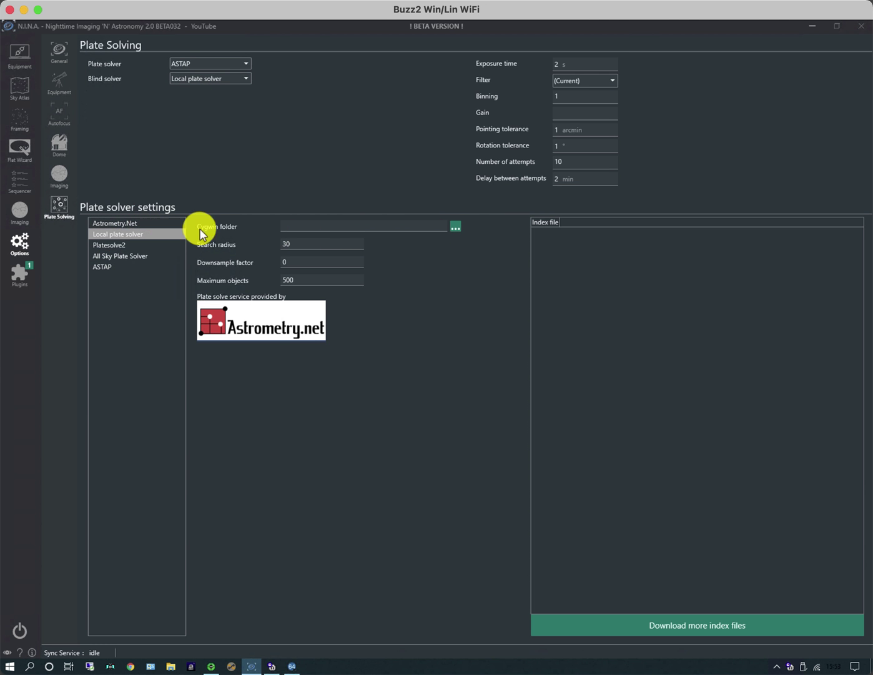
Point the Cygwin folder to AppData\Local\cygwin_ansvr.
left_click(455, 226)
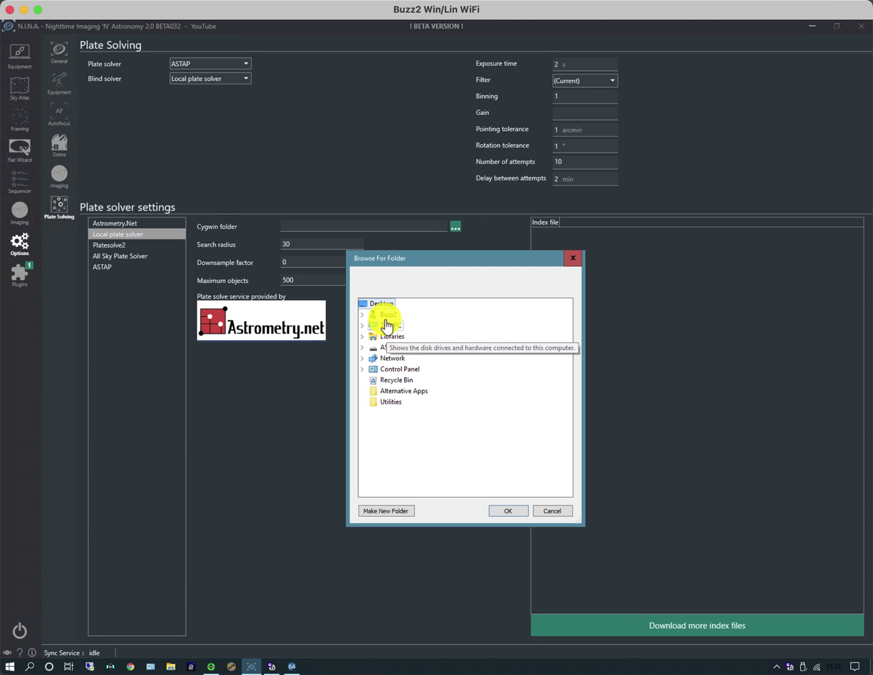
double_click(430, 349)
double_click(434, 357)
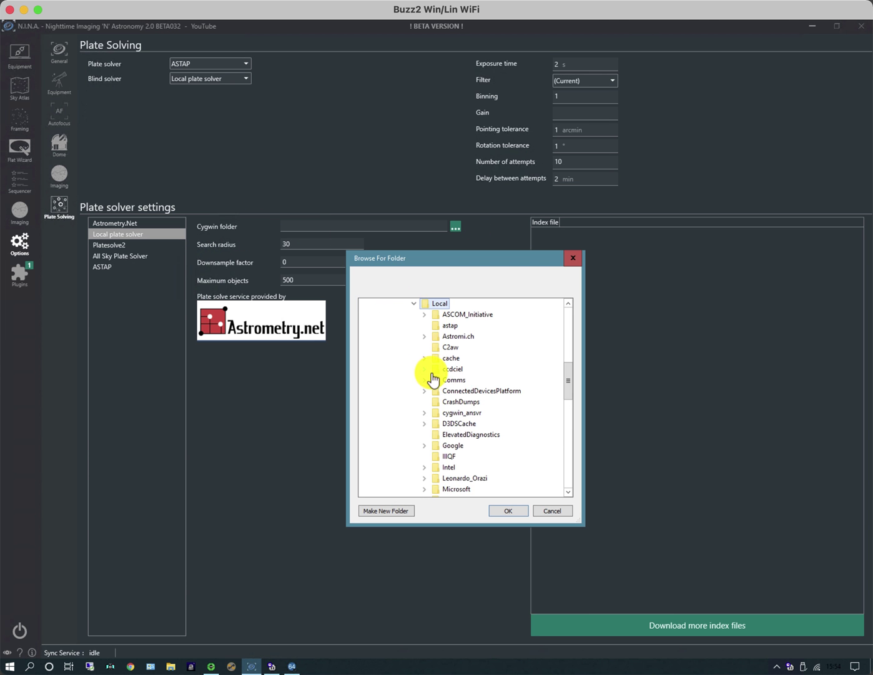
left_click(453, 412)
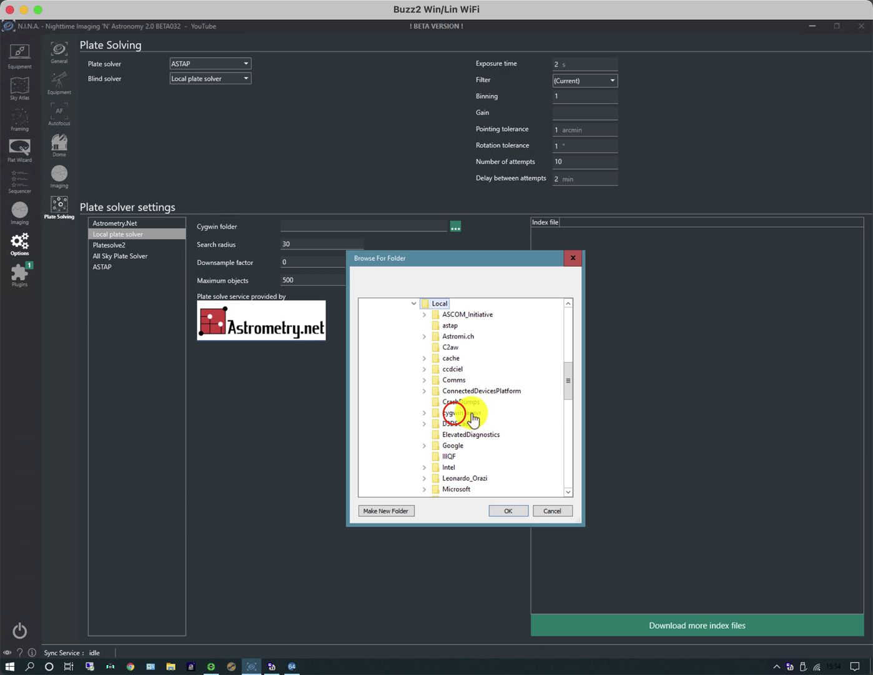
left_click(511, 510)
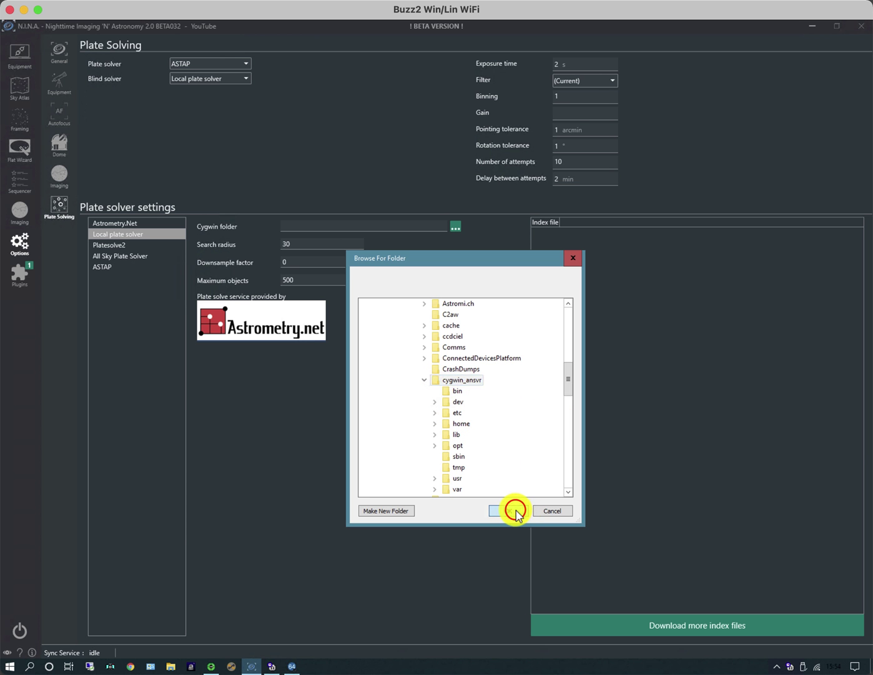
Show ASTAP's settings: C:\Program Files\astap\astap.exe with search radius 30.
left_click(468, 429)
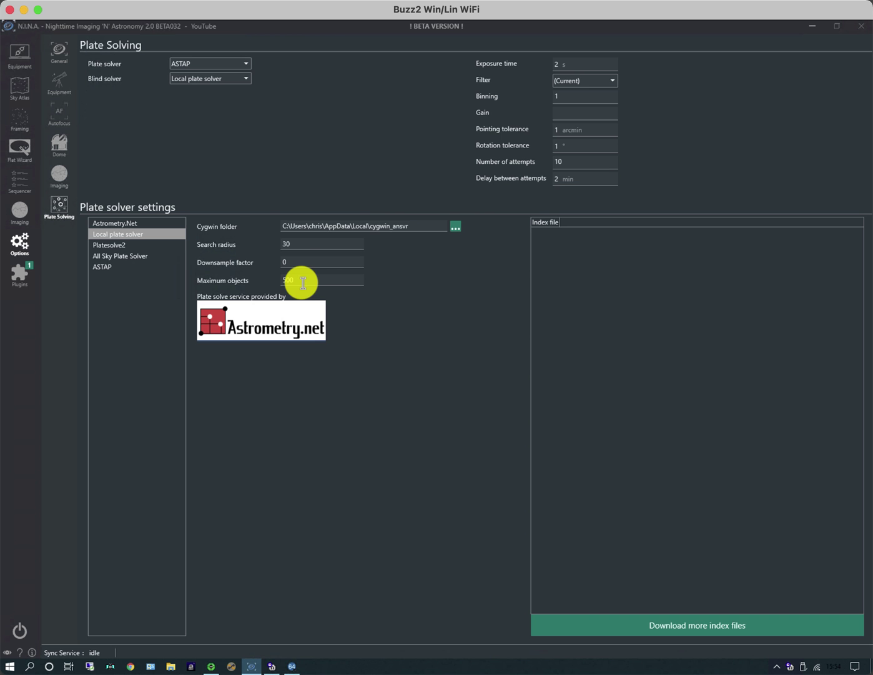
left_click(100, 267)
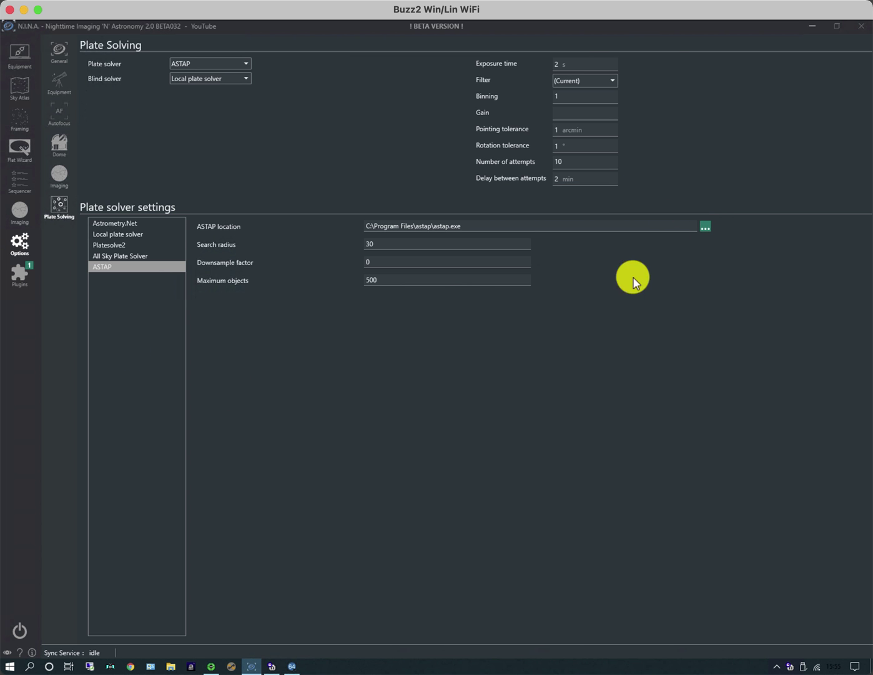
Set plate solving exposure to 5 s, filter to Lum and binning to 2.
left_click(565, 64)
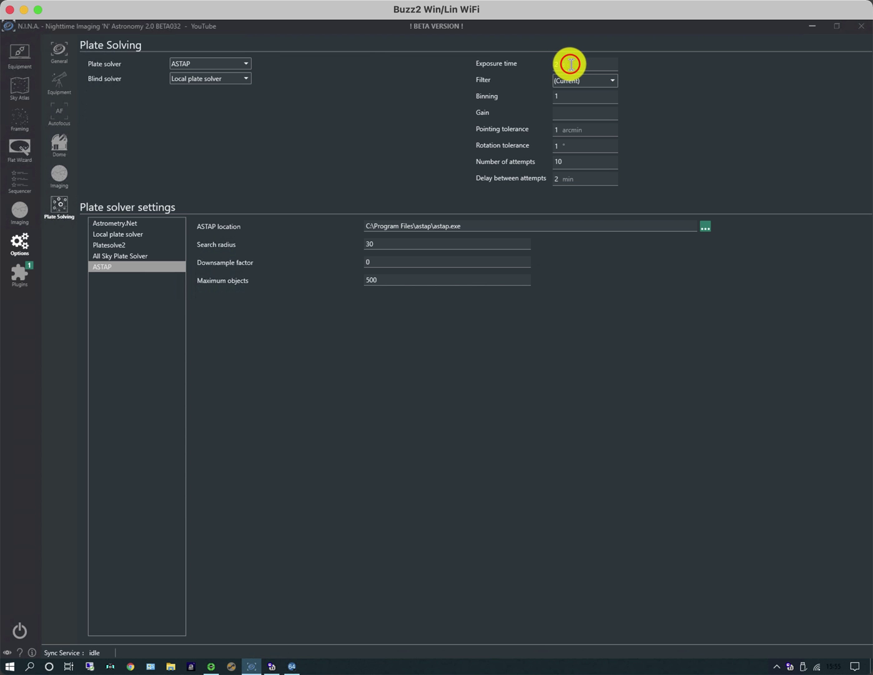
left_click_drag(571, 64, 552, 64)
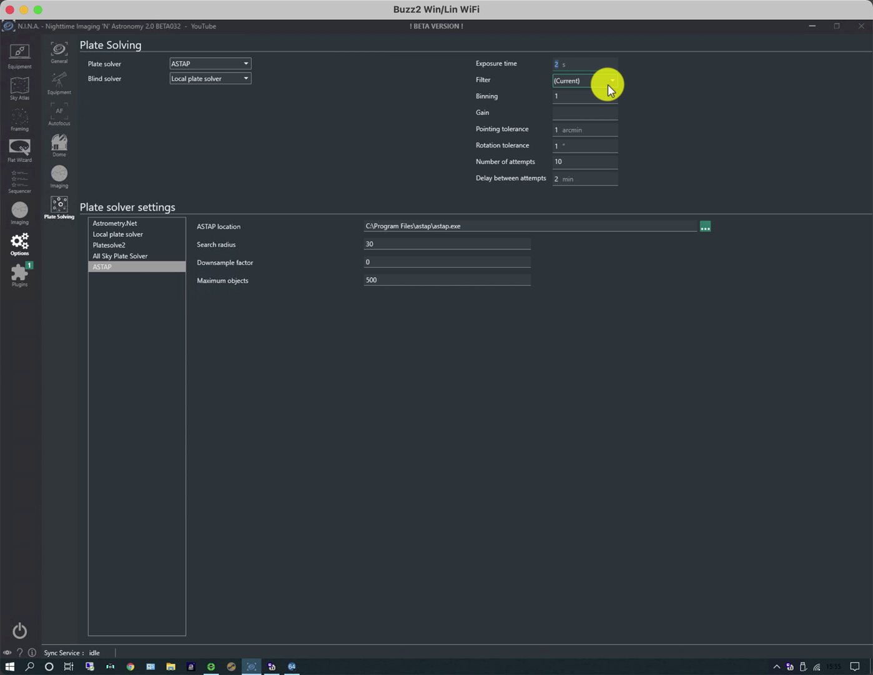
type("5")
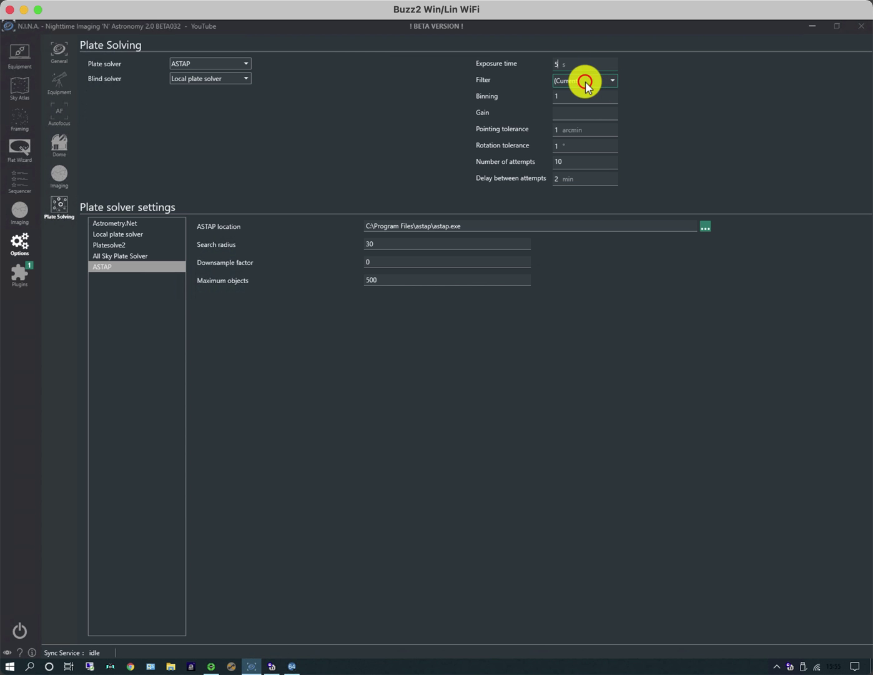
left_click(586, 81)
left_click(585, 104)
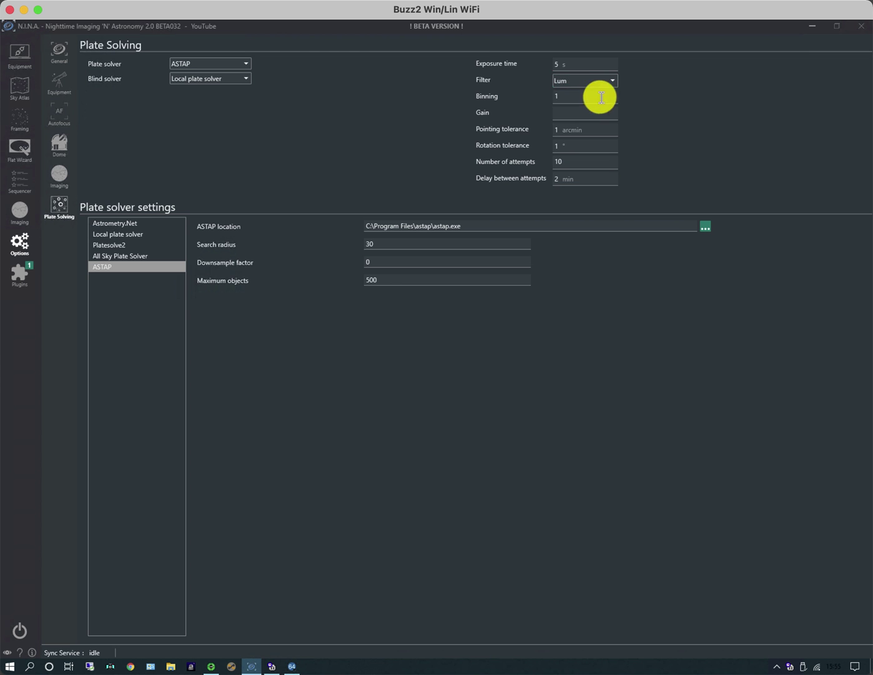
left_click(570, 95)
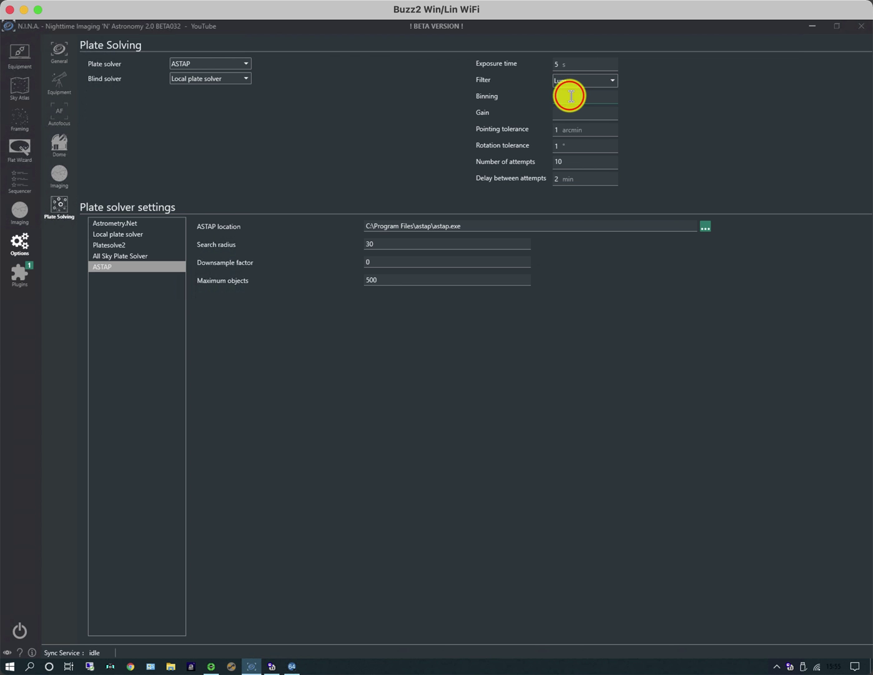
type("2")
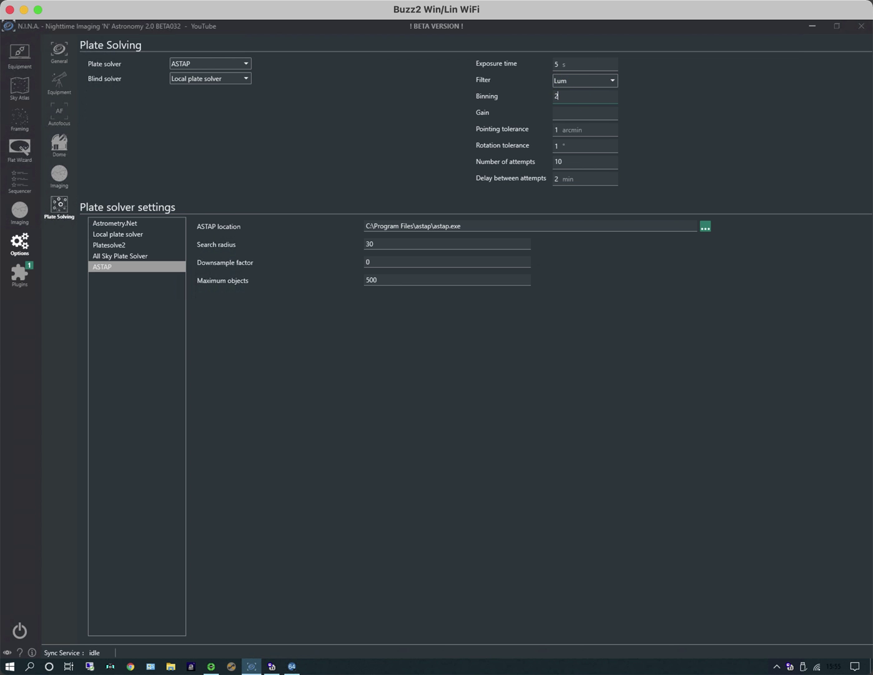
Set plate solving gain 10, pointing tolerance 0.2 arcmin and 2 attempts.
left_click(565, 112)
type("10")
left_click(586, 130)
type("0.2")
left_click(582, 144)
left_click(568, 164)
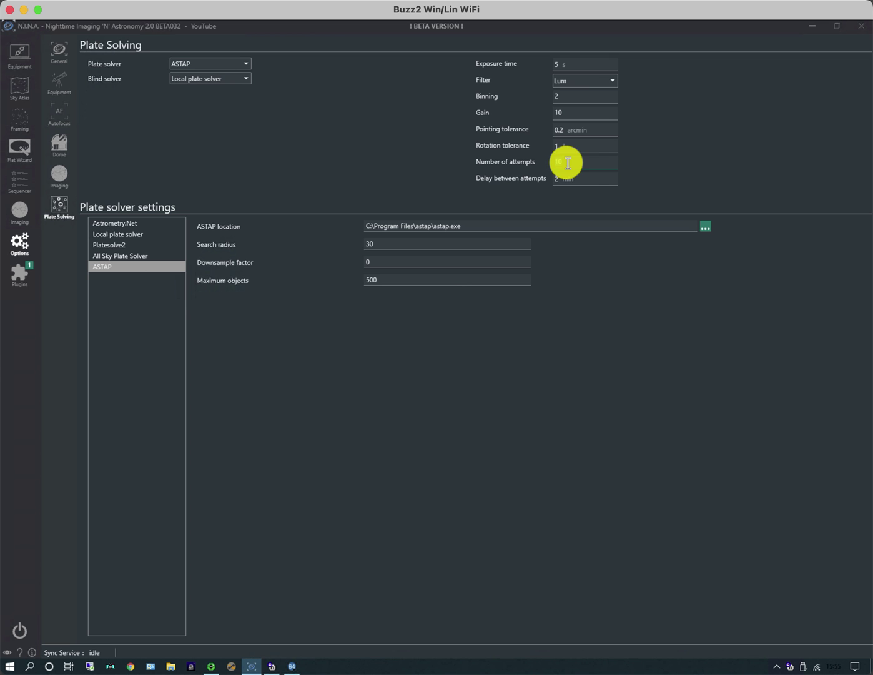
type("2")
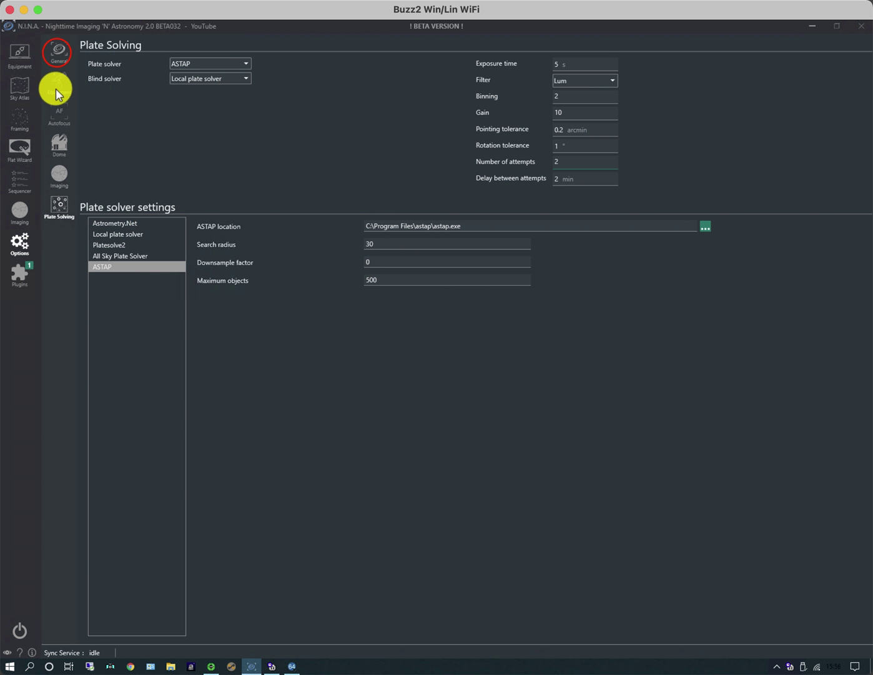
With the YouTube profile selected, cancel the camera-connected exit and disconnect all devices.
left_click(58, 54)
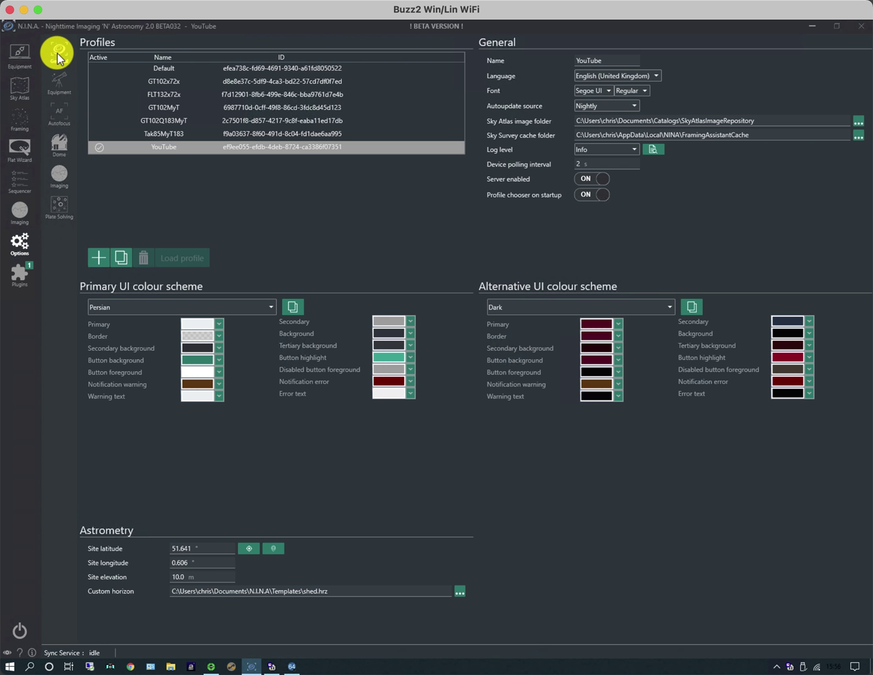
left_click(174, 148)
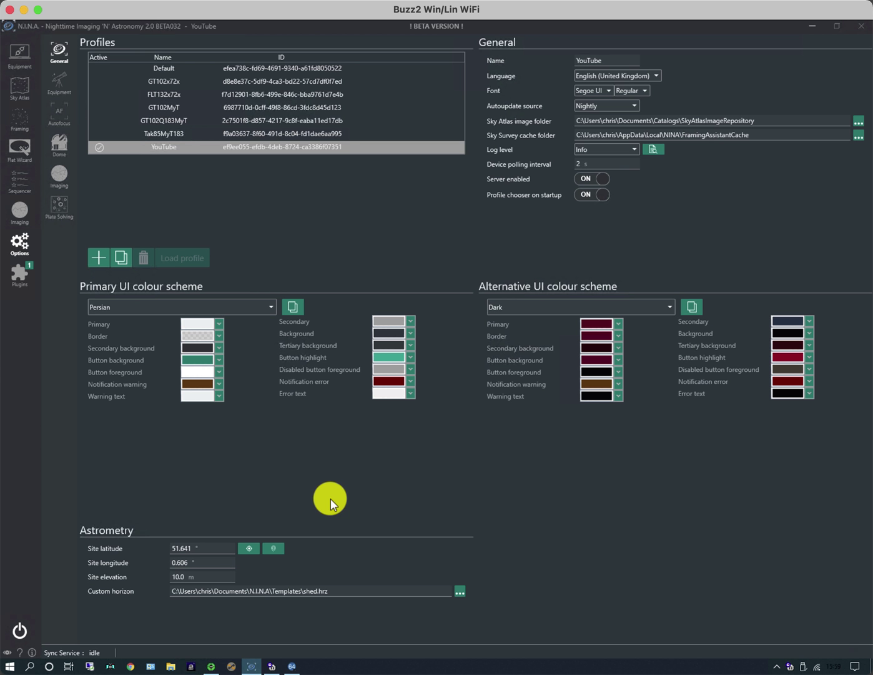
left_click(861, 29)
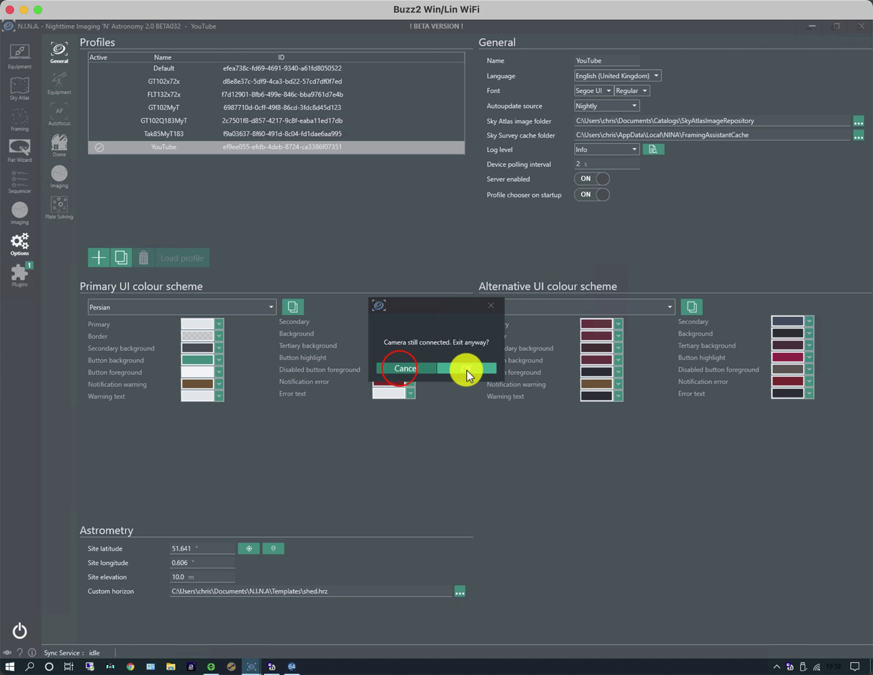
left_click(400, 368)
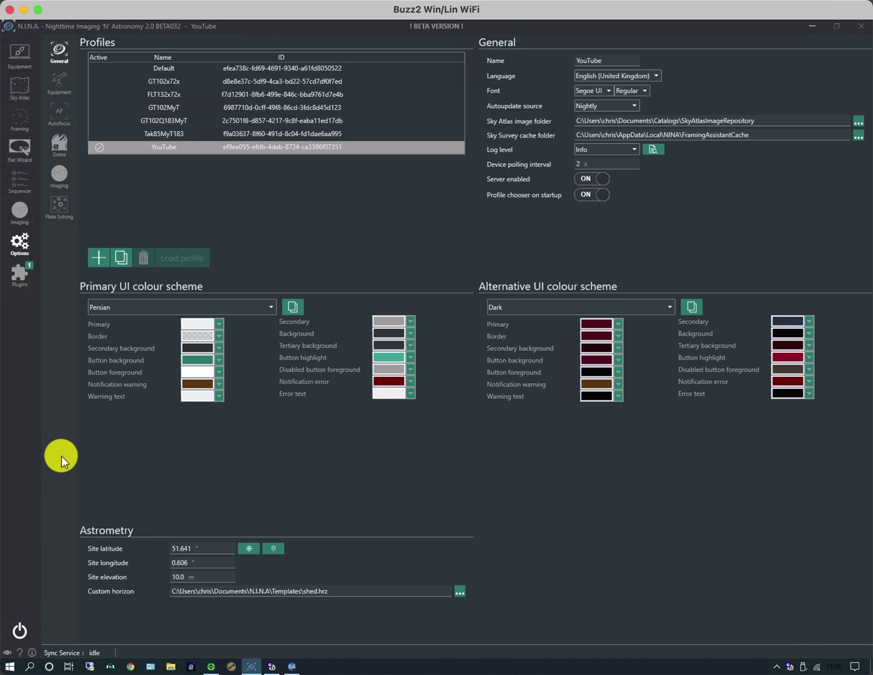
left_click(17, 629)
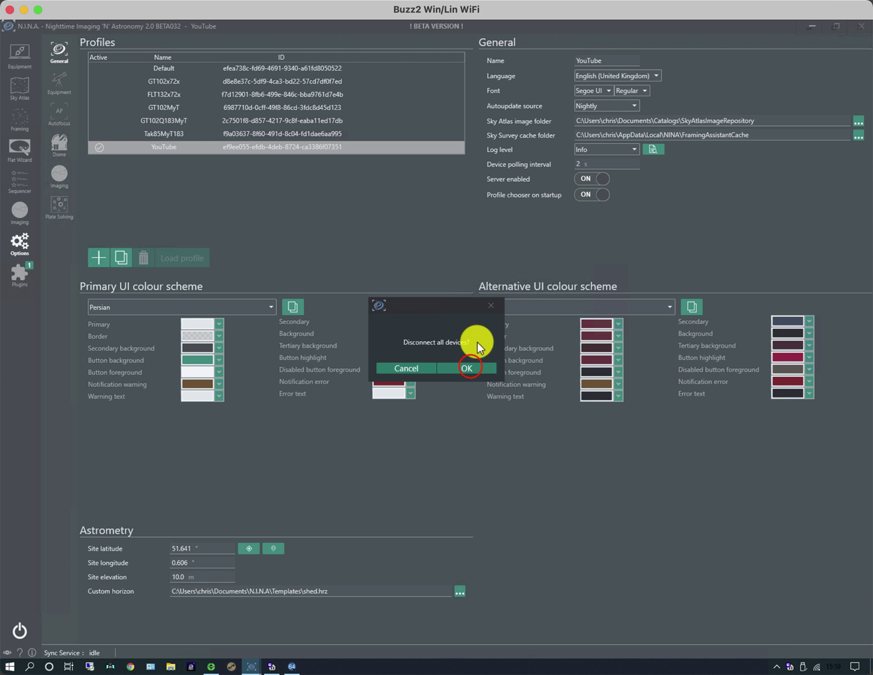
left_click(468, 367)
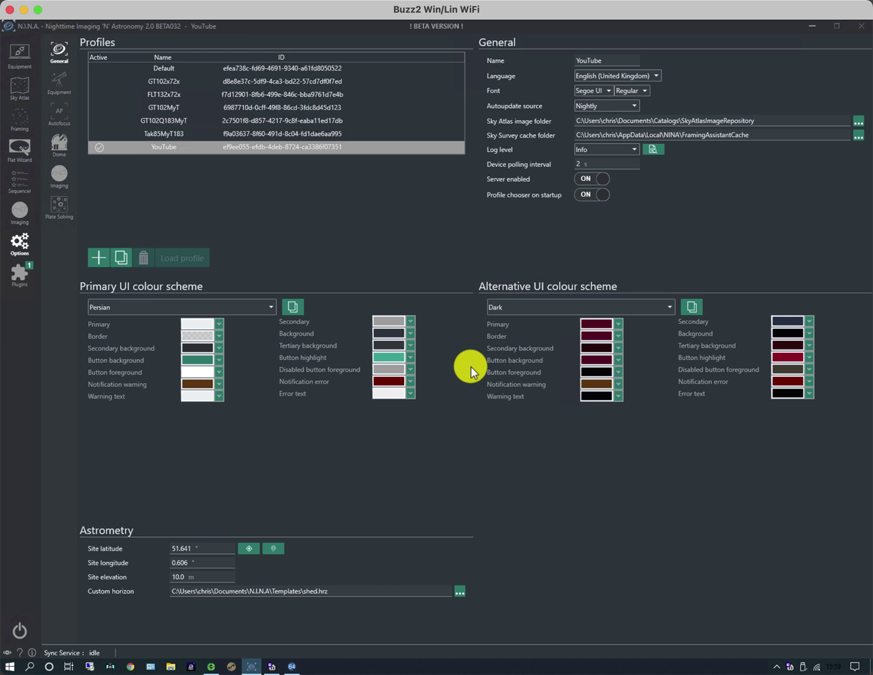
Close and relaunch N.I.N.A., load the YouTube profile, and go to Options.
left_click(862, 27)
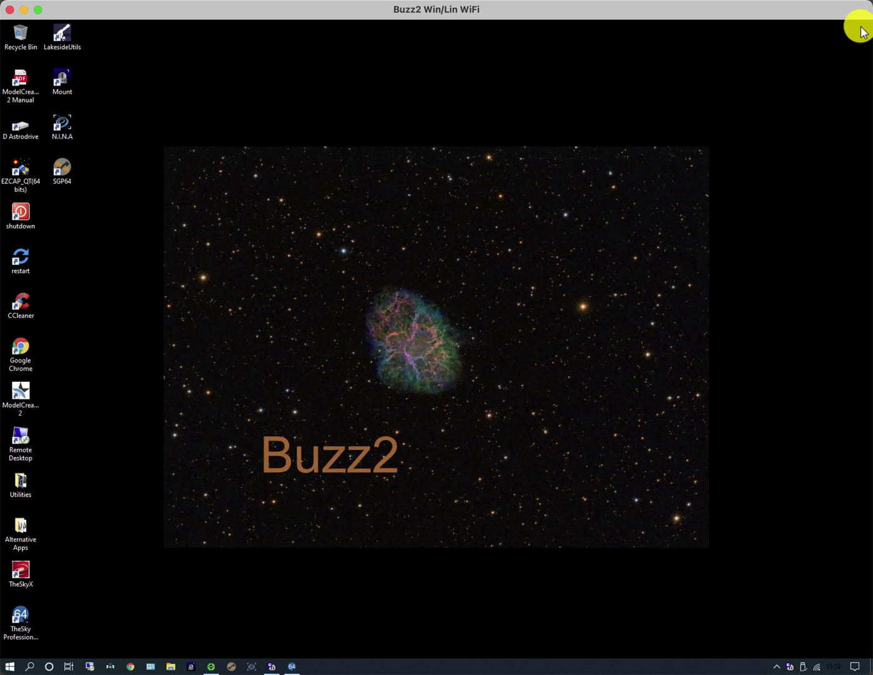
left_click(251, 664)
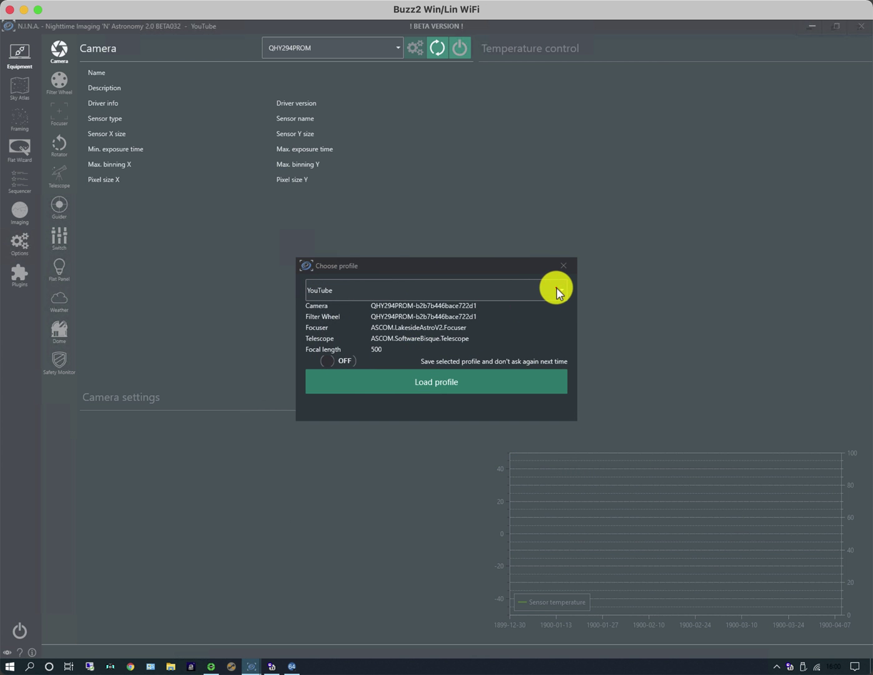
left_click(449, 308)
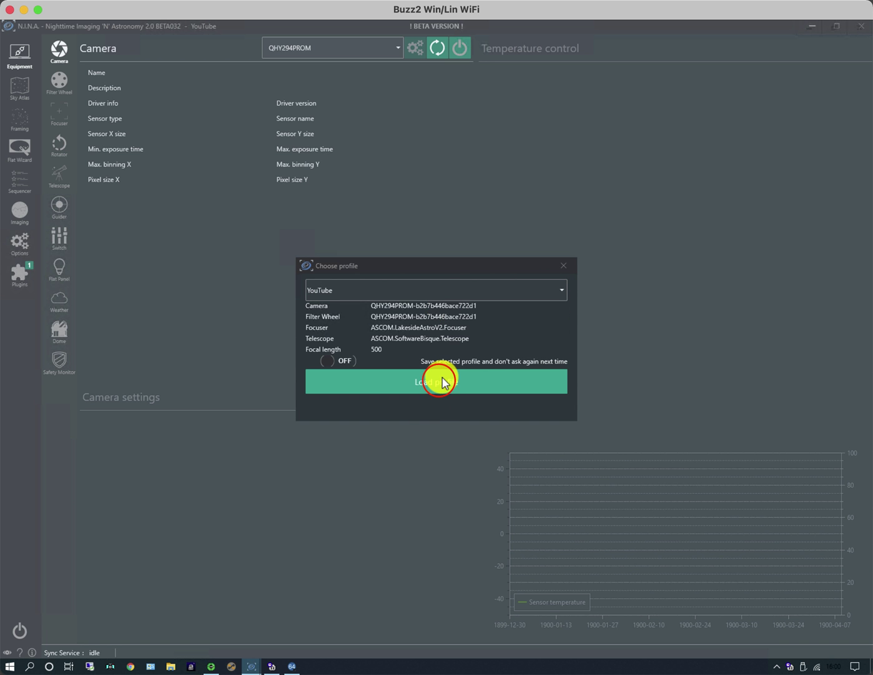
left_click(439, 381)
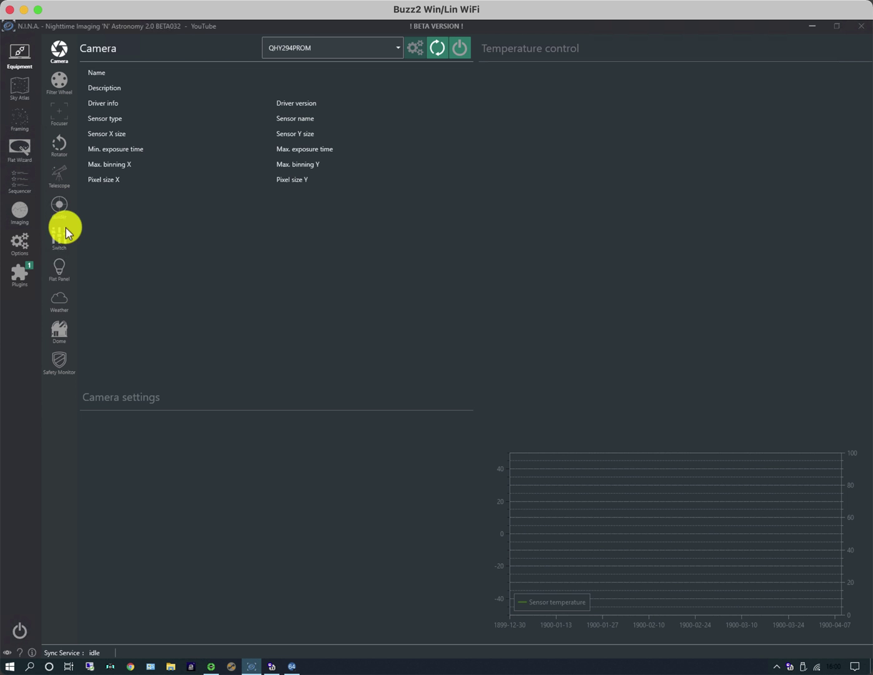
left_click(19, 242)
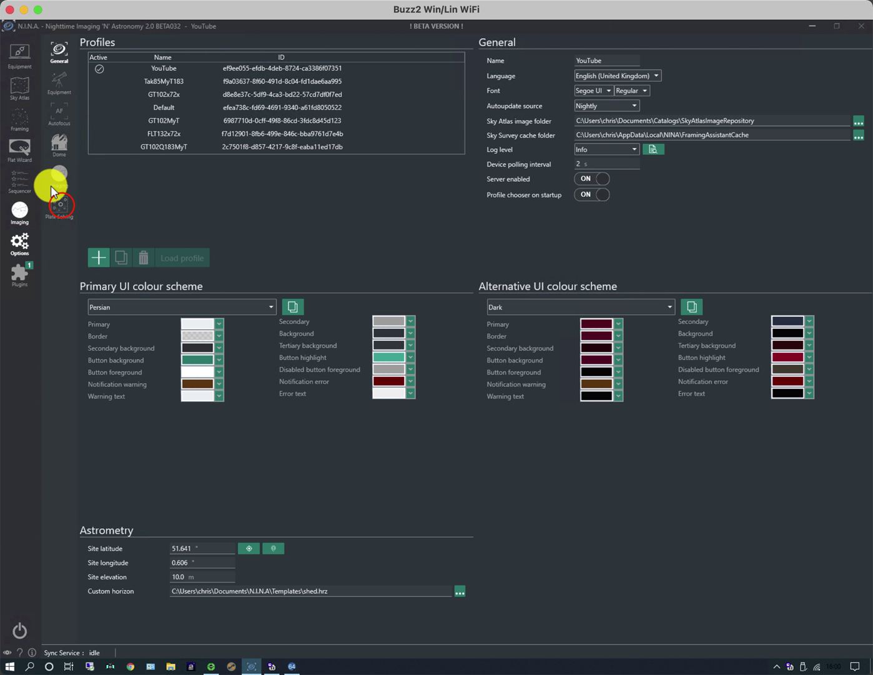
Verify the Local plate solver settings and index files on the Plate Solving page.
left_click(60, 206)
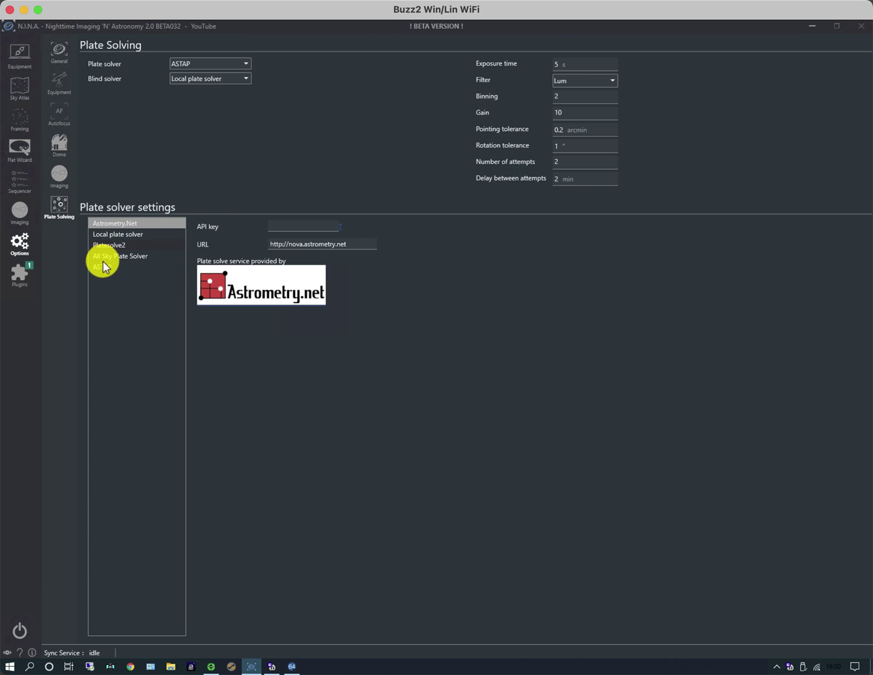
left_click(111, 236)
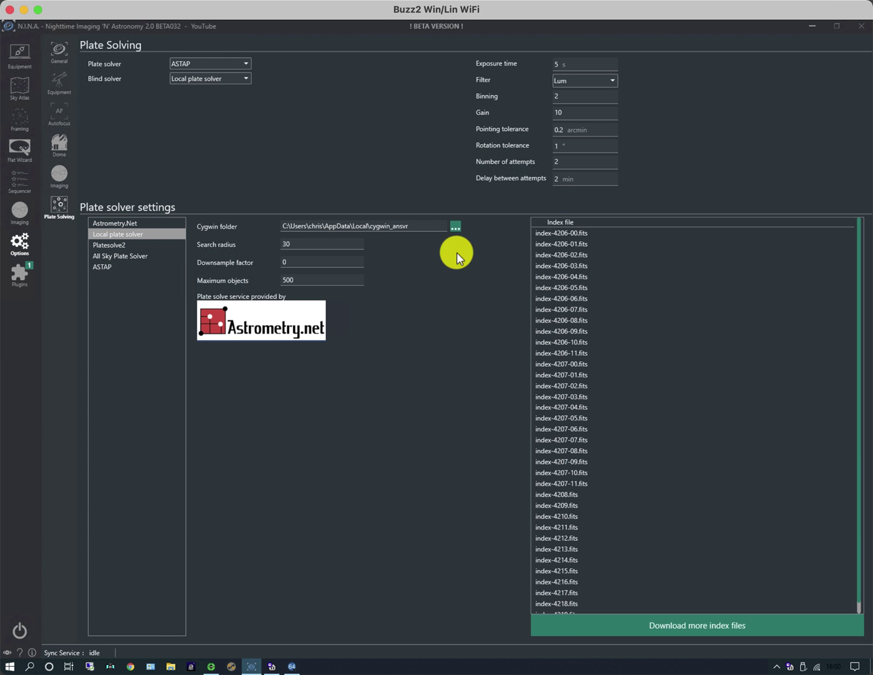